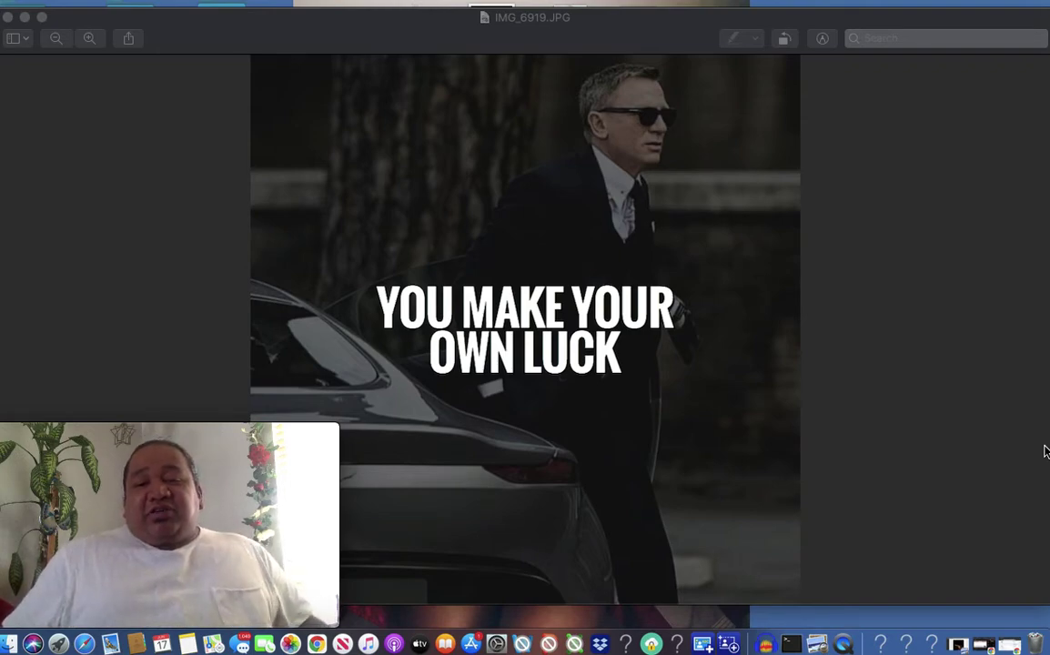
Switch to the Chrome window showing webtalk.co in full screen and open the SimilarWeb overview for the site
click(1008, 642)
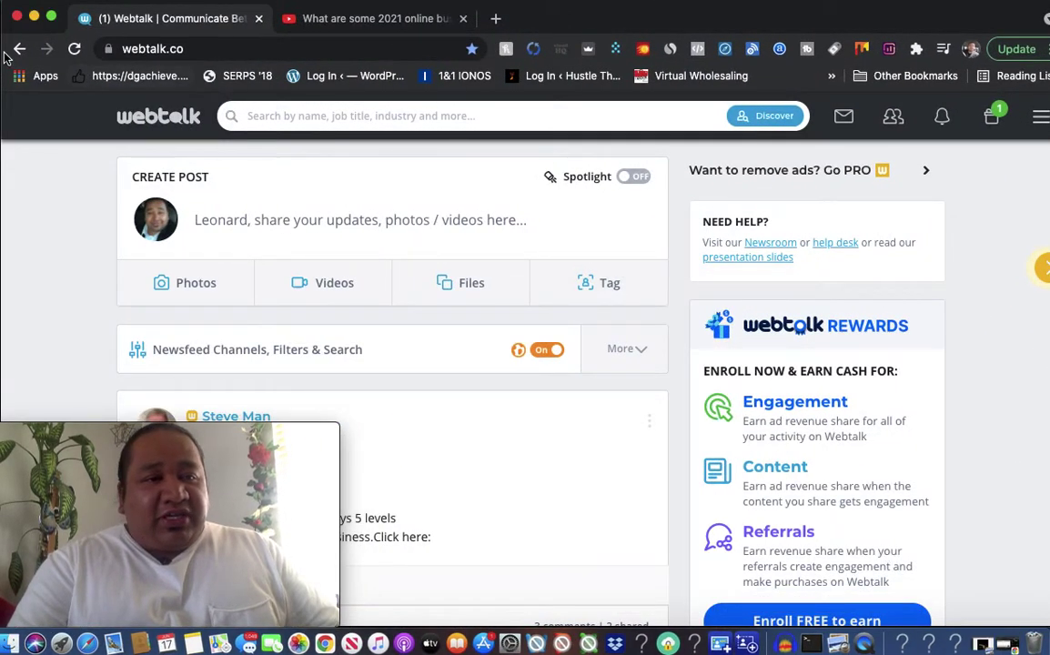
click(51, 18)
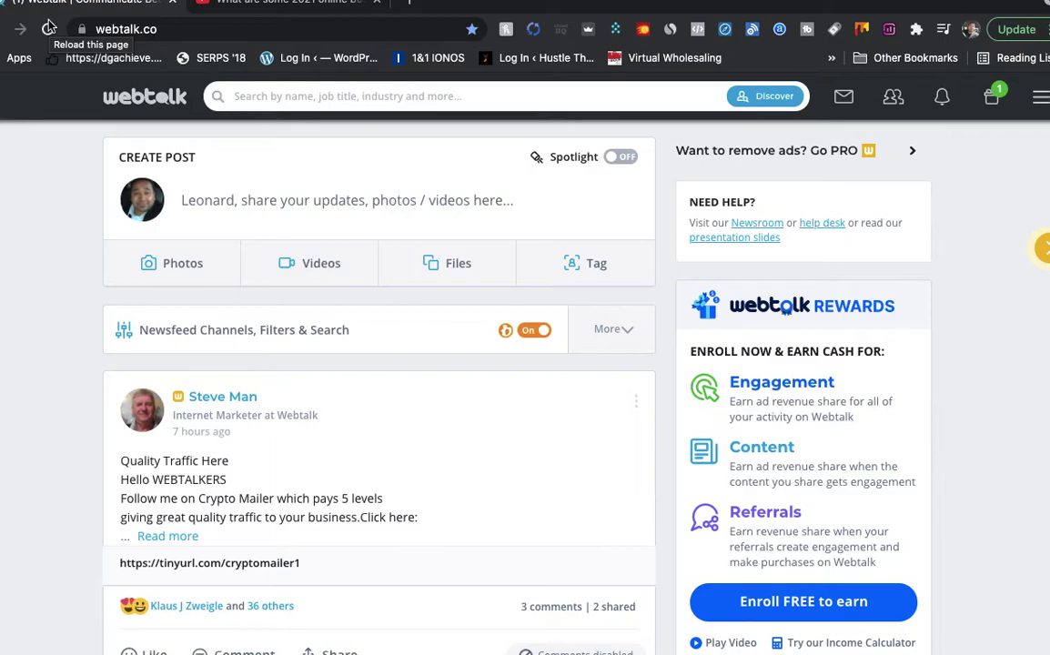
click(671, 32)
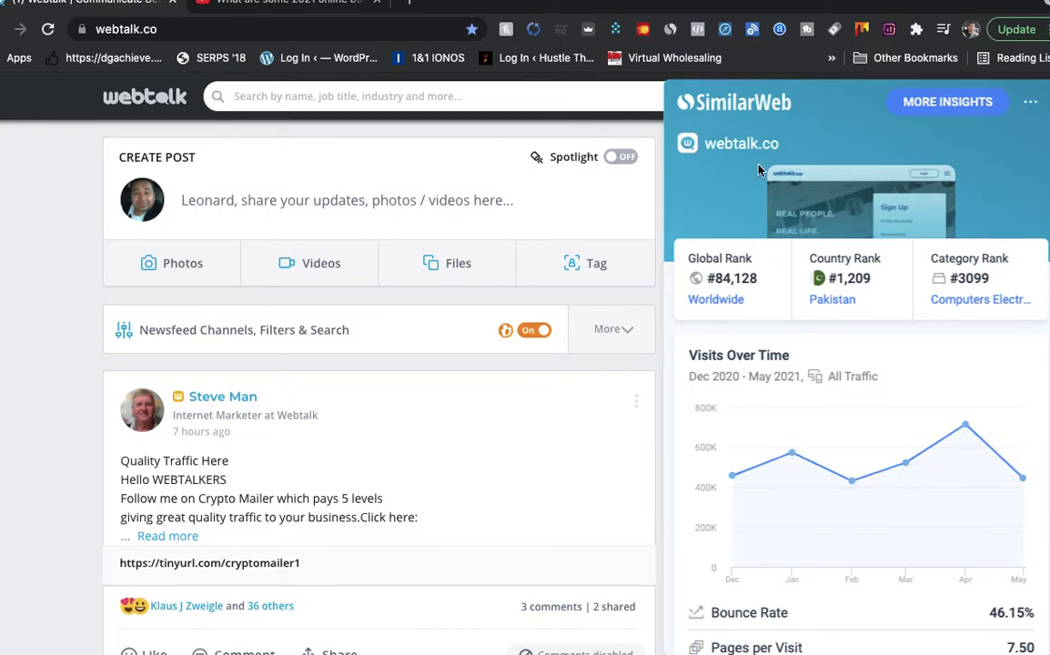
Examine webtalk.co's ranks, visits over time and engagement figures in the SimilarWeb overview, highlighting the monthly visits value
key(super+equal)
drag(716, 127, 669, 143)
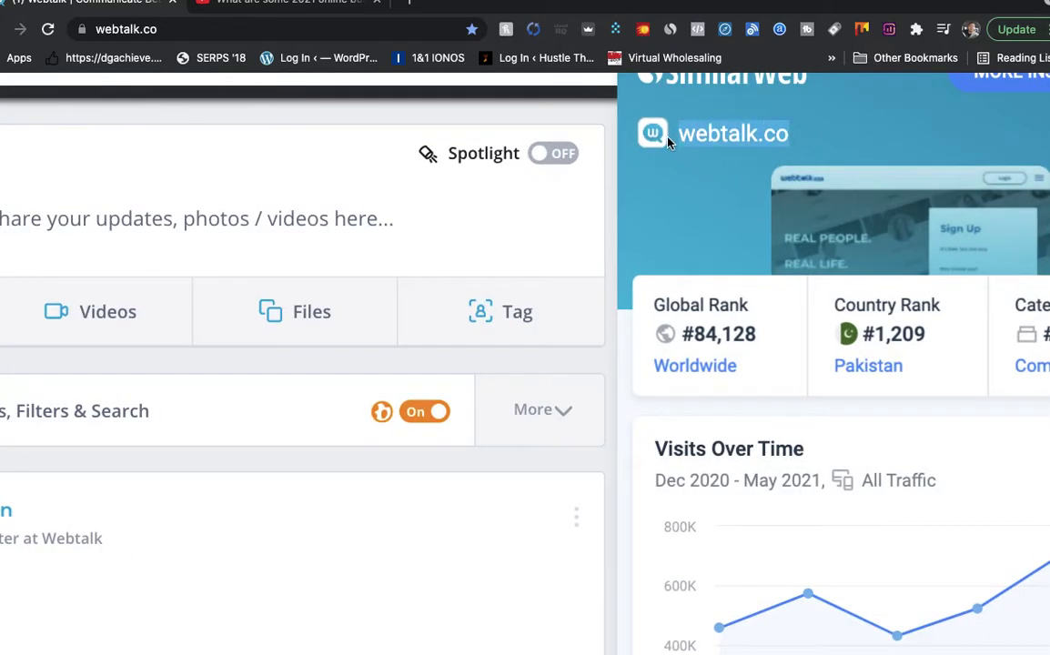
scroll(724, 205, down, 5)
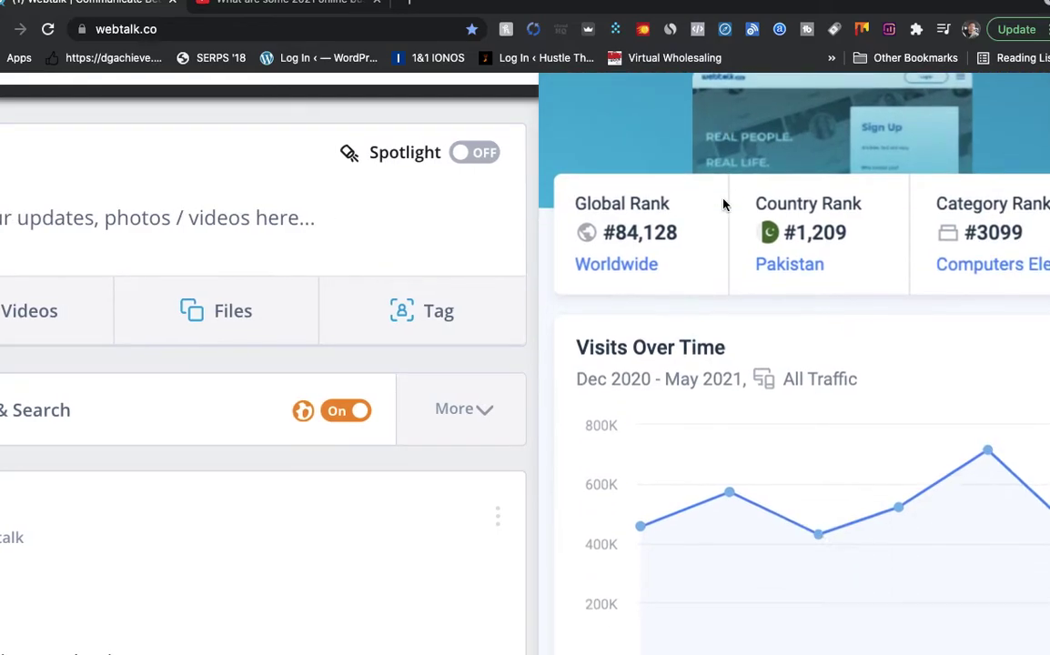
mouse_move(732, 352)
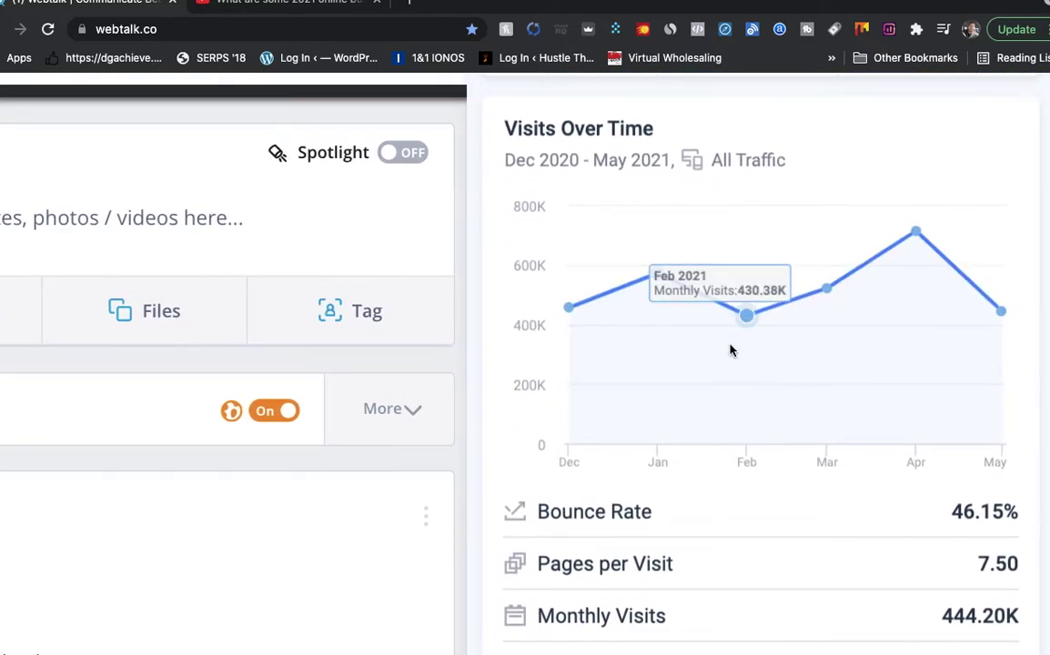
scroll(730, 351, down, 2)
scroll(730, 351, down, 2)
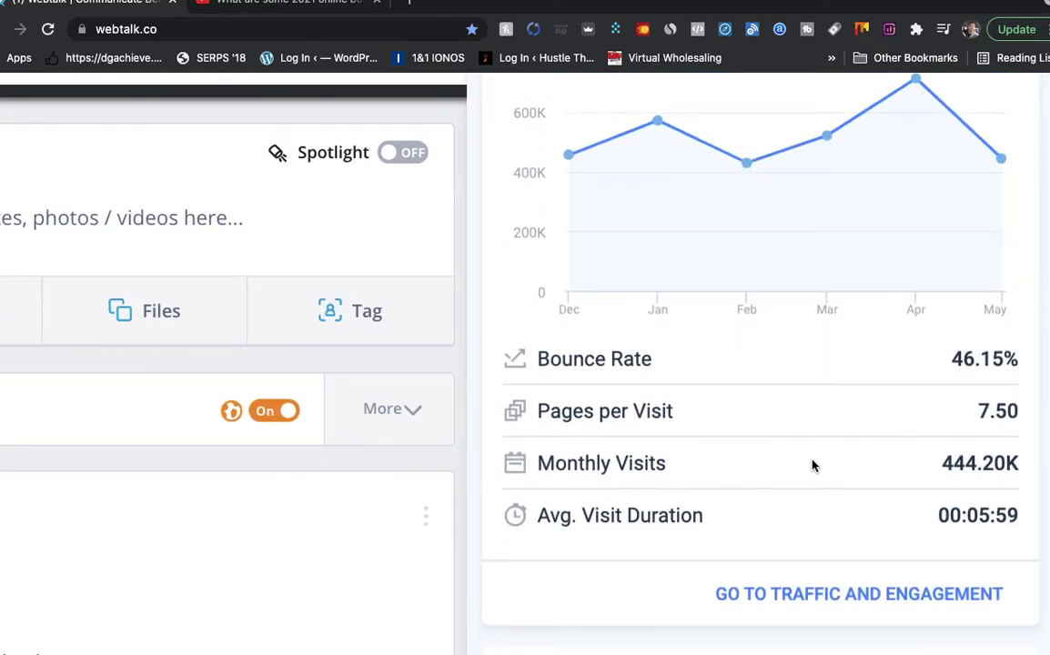
drag(940, 463, 1018, 466)
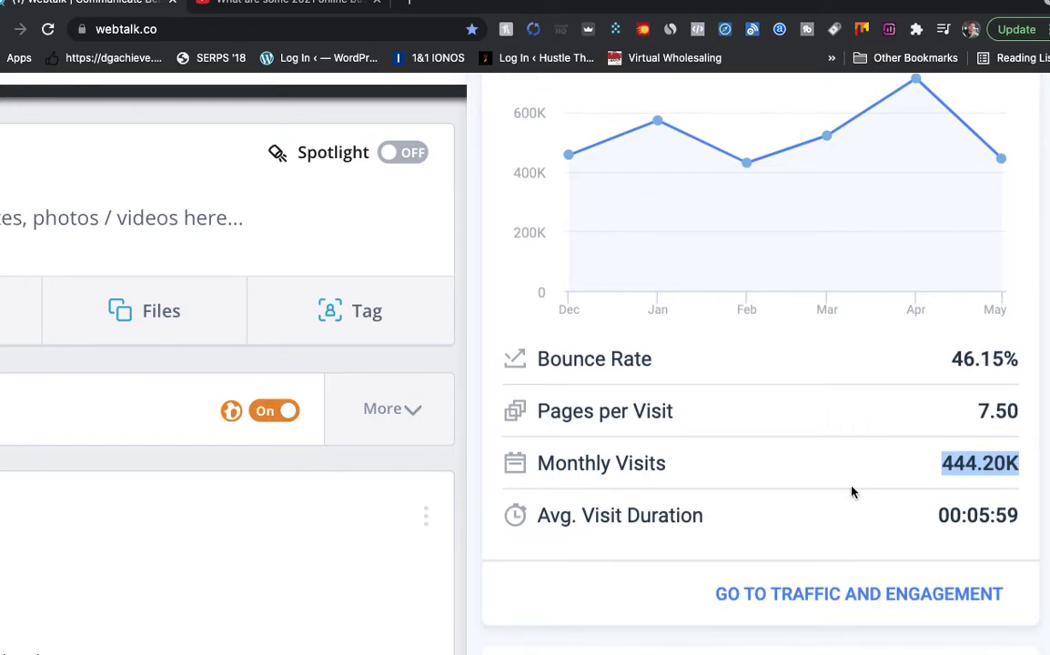
Examine the Geography section with the top five countries for webtalk.co, and close the SimilarWeb overview
key(ctrl+minus)
scroll(852, 493, down, 6)
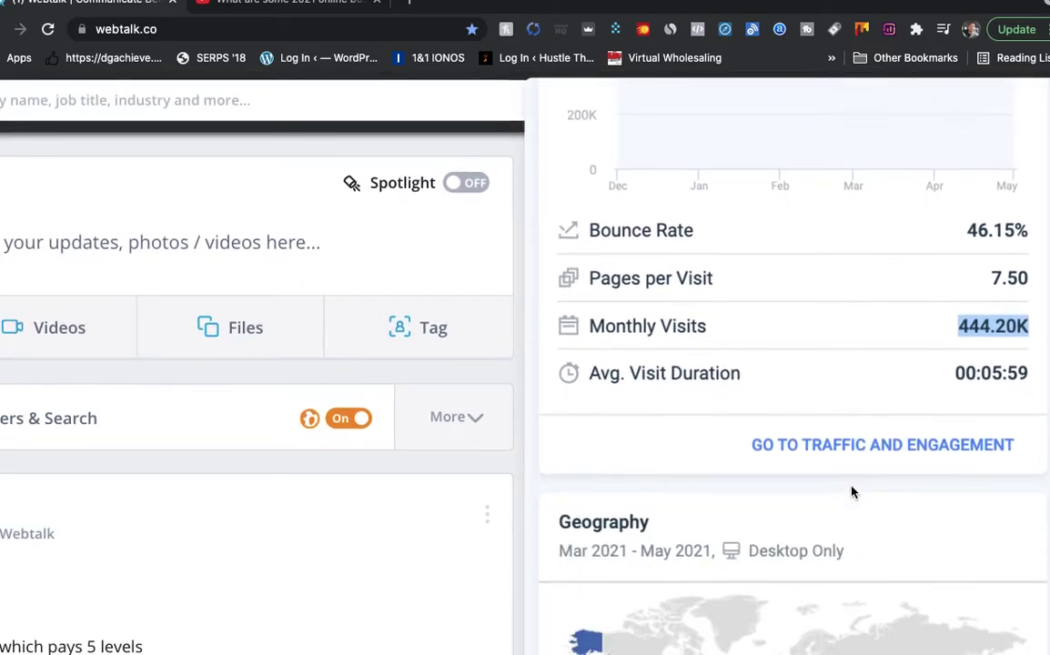
scroll(852, 492, down, 1)
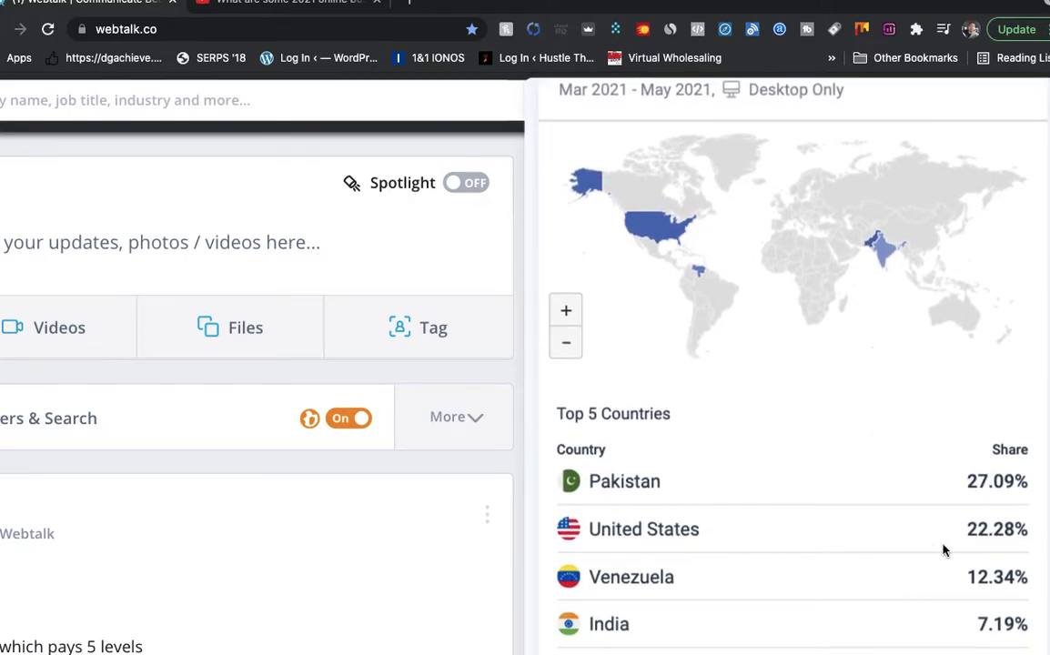
scroll(875, 547, down, 1)
scroll(875, 547, down, 1)
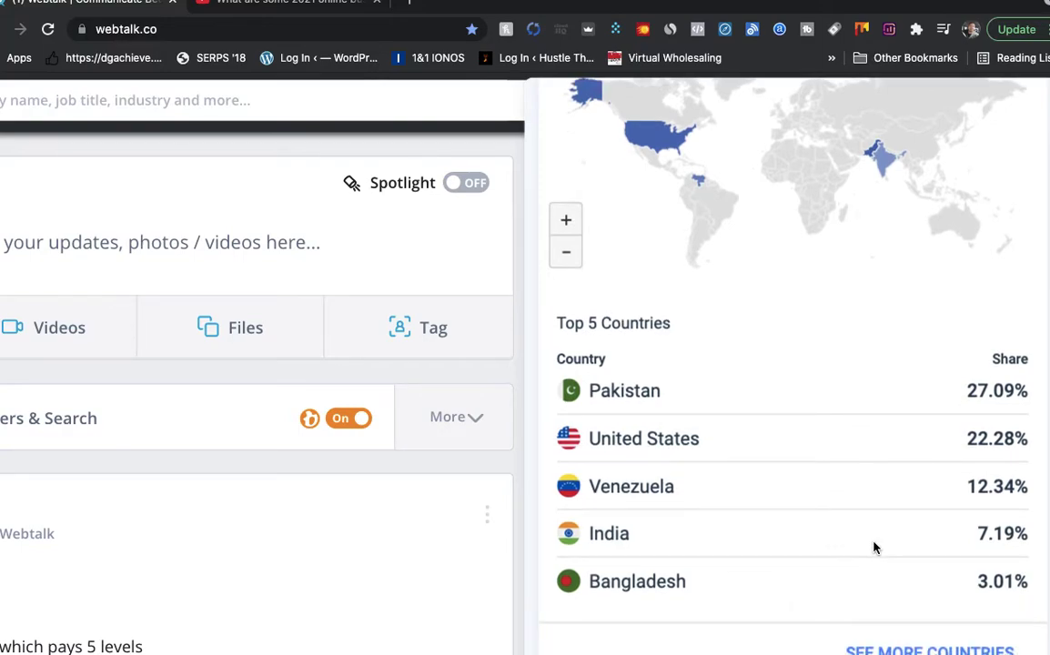
key(ctrl+minus)
key(ctrl+minus)
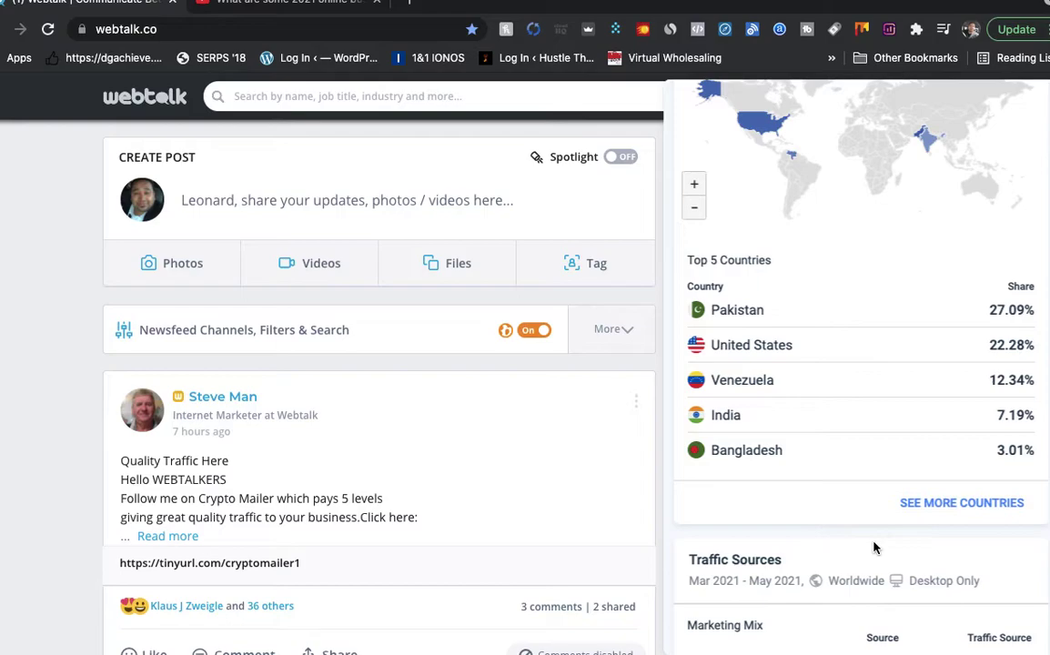
scroll(577, 371, up, 1)
scroll(577, 371, down, 1)
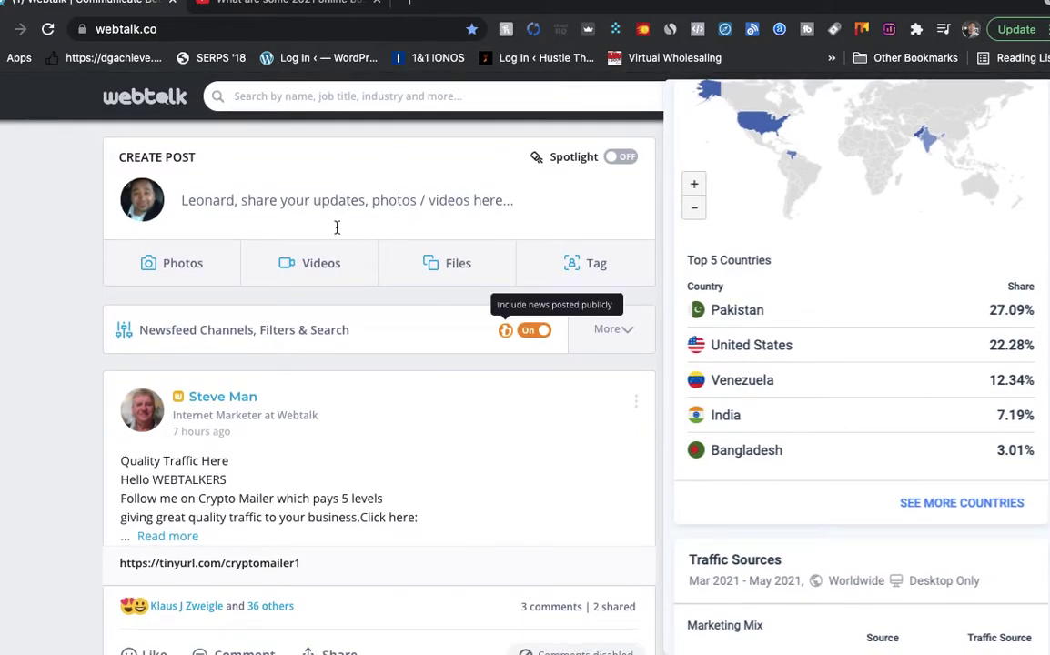
click(670, 31)
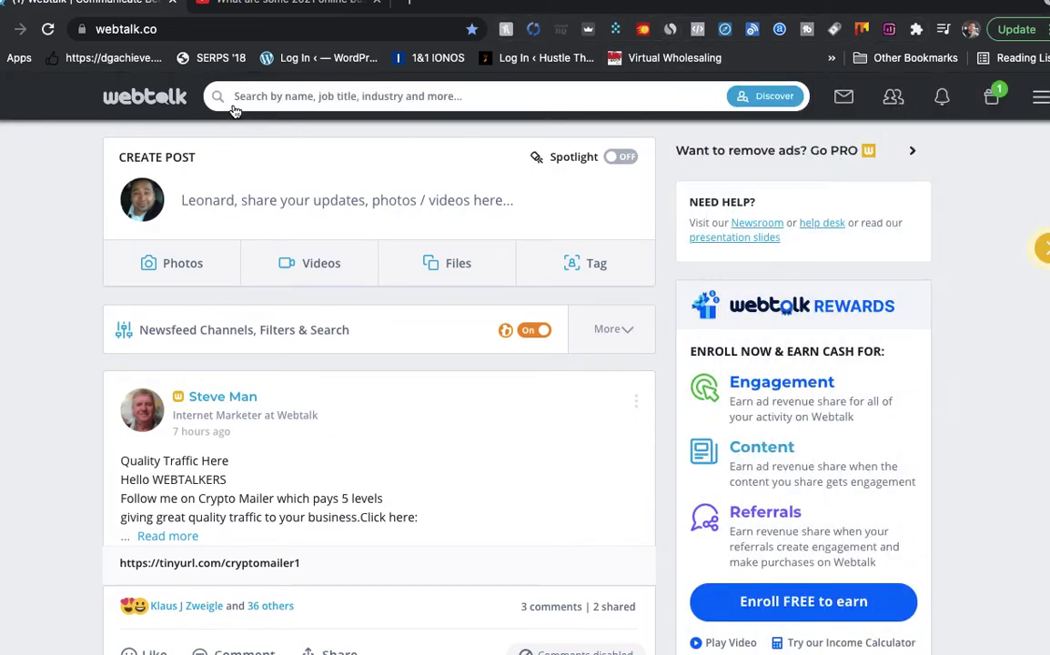
Open the account's own Webtalk profile page and review its contact details and social profile entries
click(141, 98)
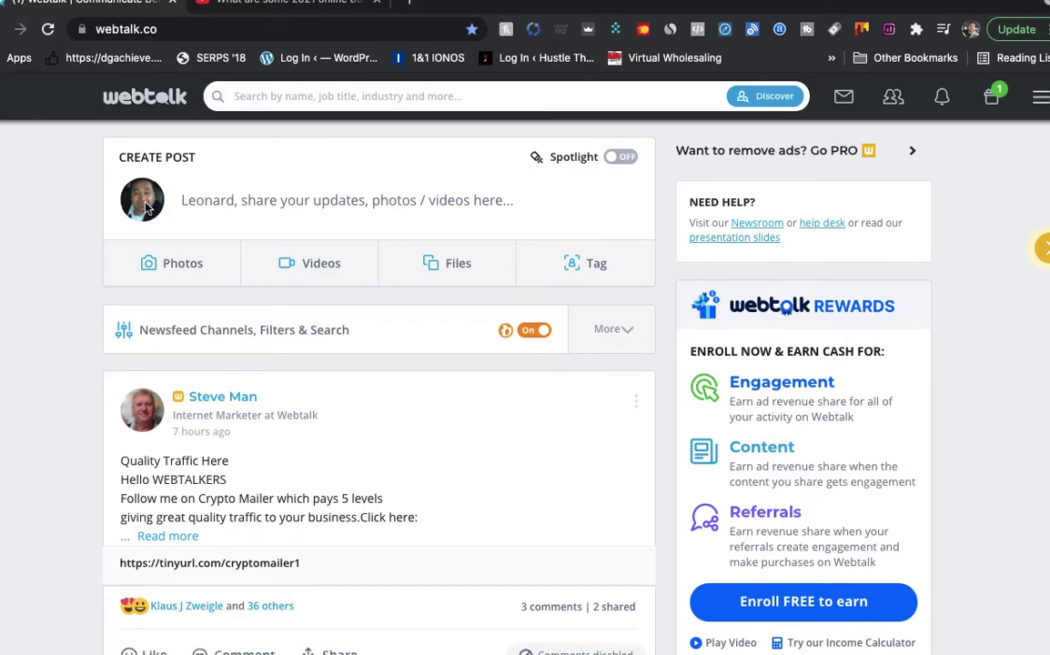
click(187, 217)
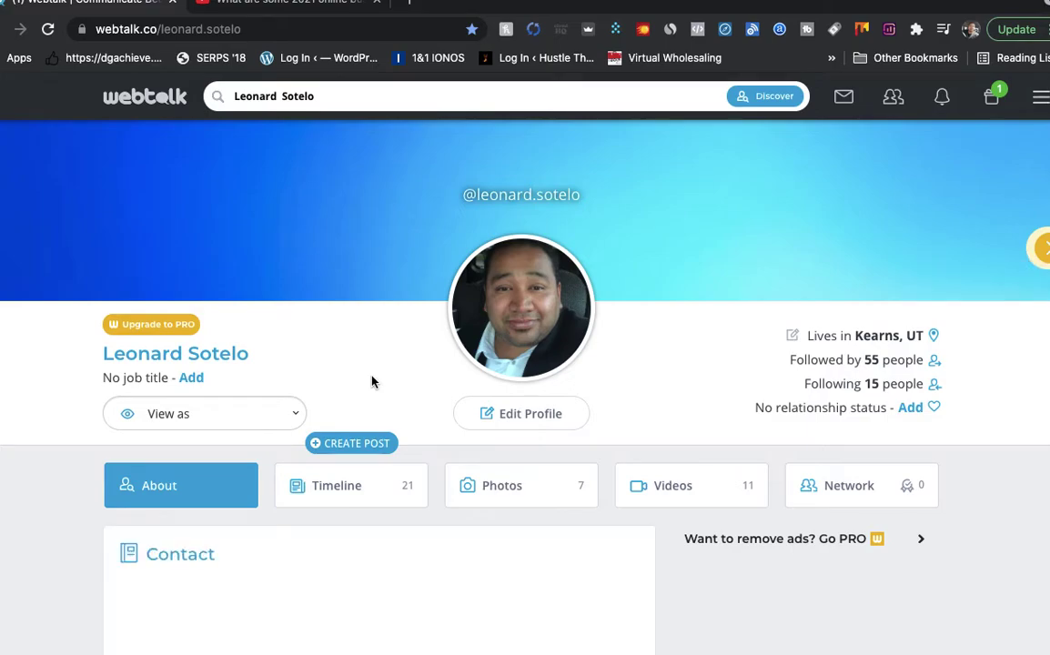
scroll(372, 382, down, 3)
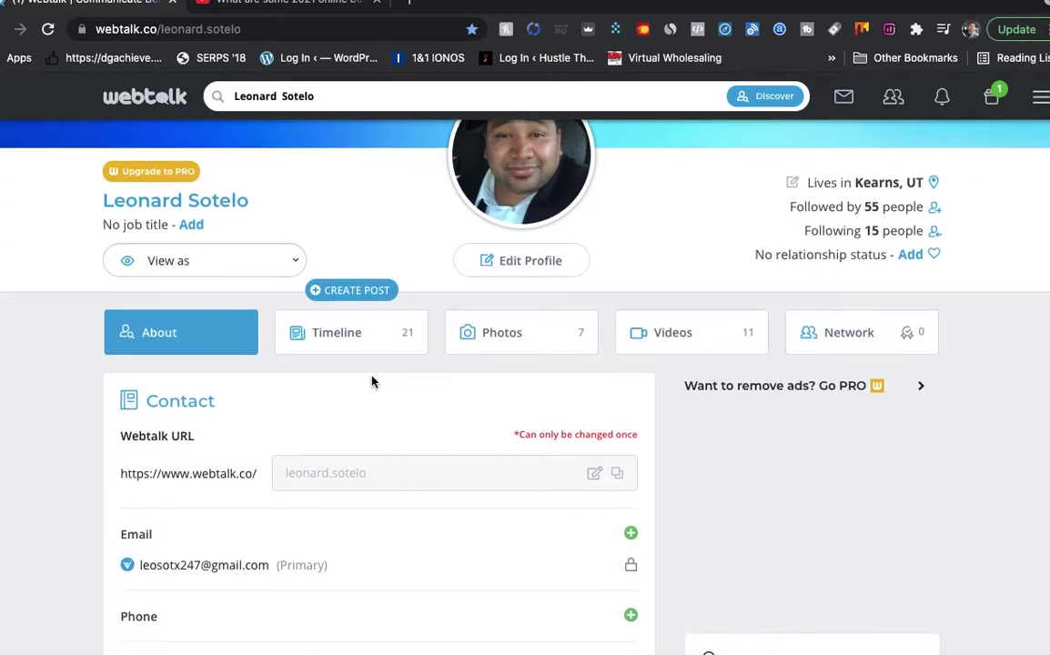
scroll(371, 383, down, 2)
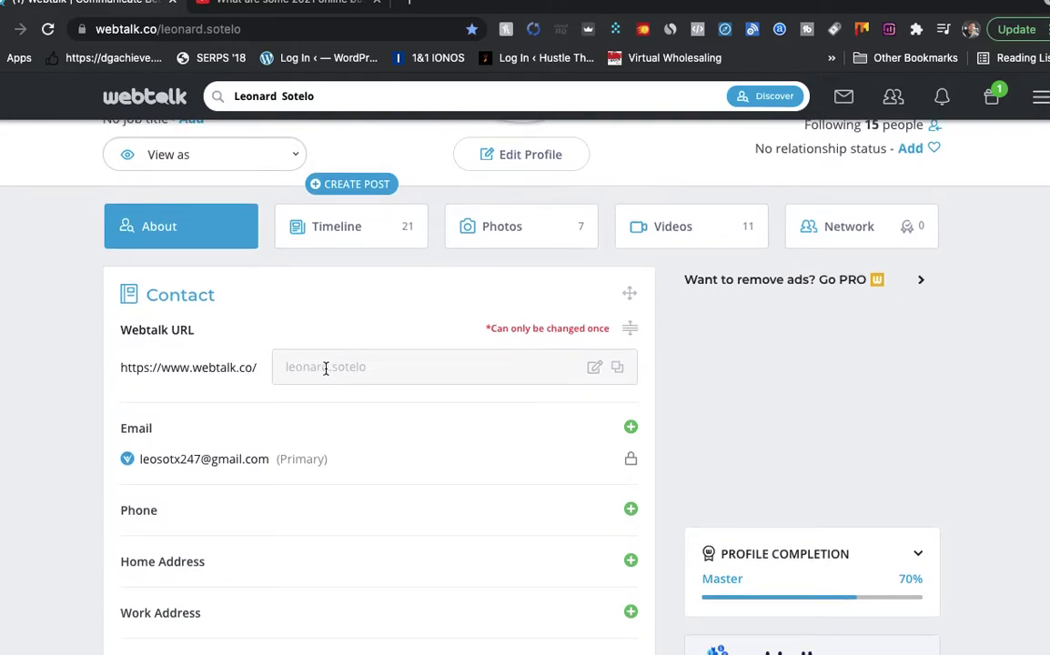
scroll(359, 478, down, 1)
scroll(366, 480, down, 1)
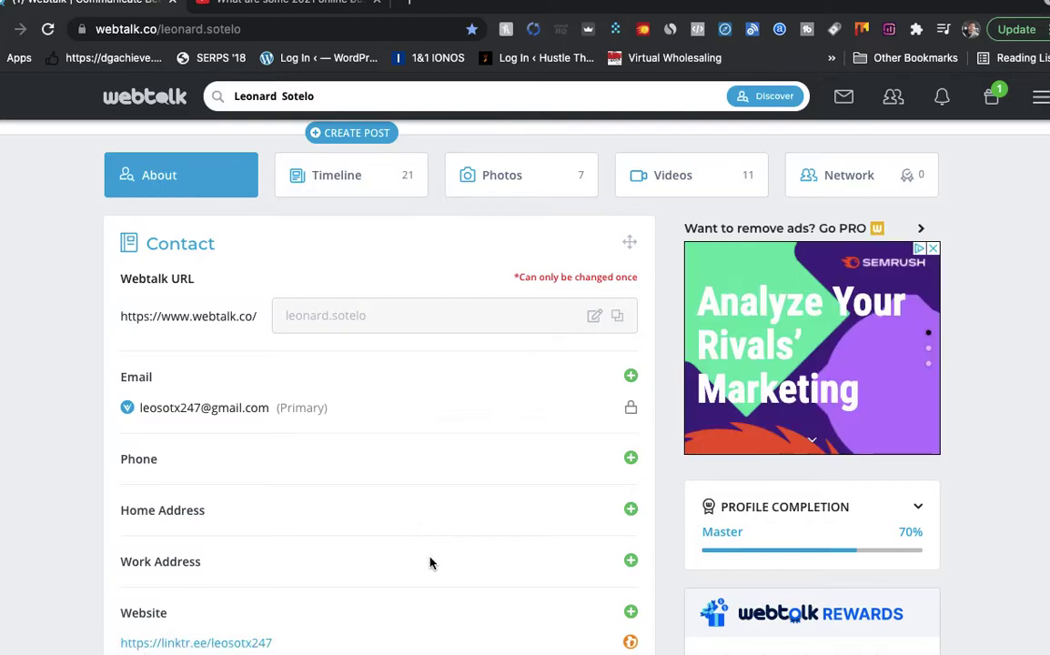
scroll(469, 535, down, 5)
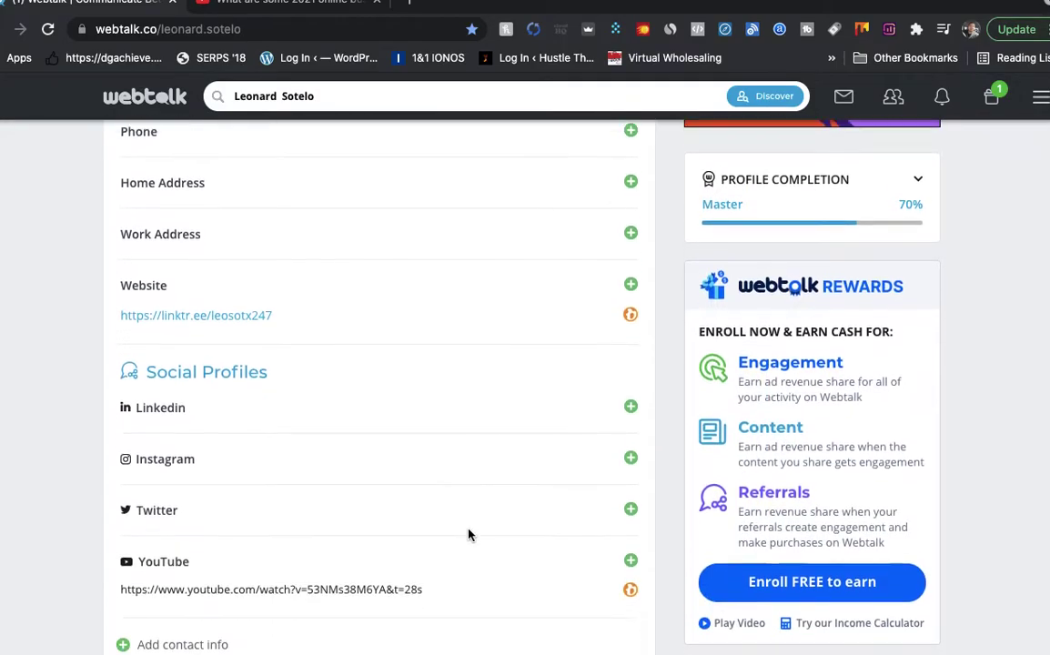
scroll(469, 535, down, 2)
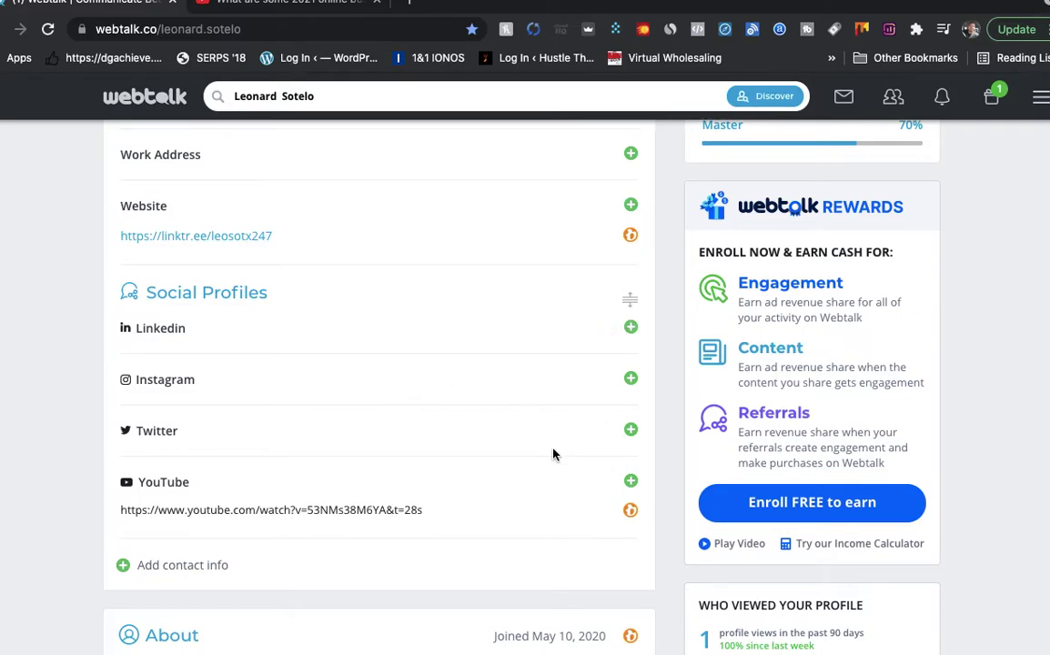
Review the profile completion and the About section, highlighting the hustlethestruggle.com link in the bio
scroll(552, 455, up, 5)
scroll(555, 455, up, 2)
scroll(555, 456, down, 3)
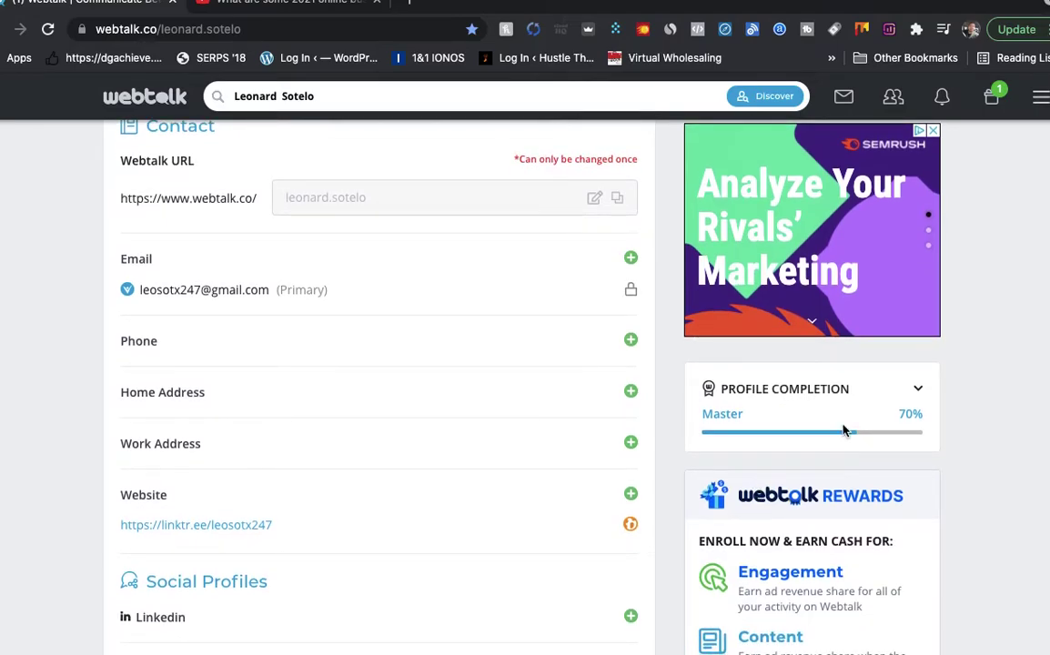
scroll(571, 484, down, 2)
scroll(571, 483, down, 2)
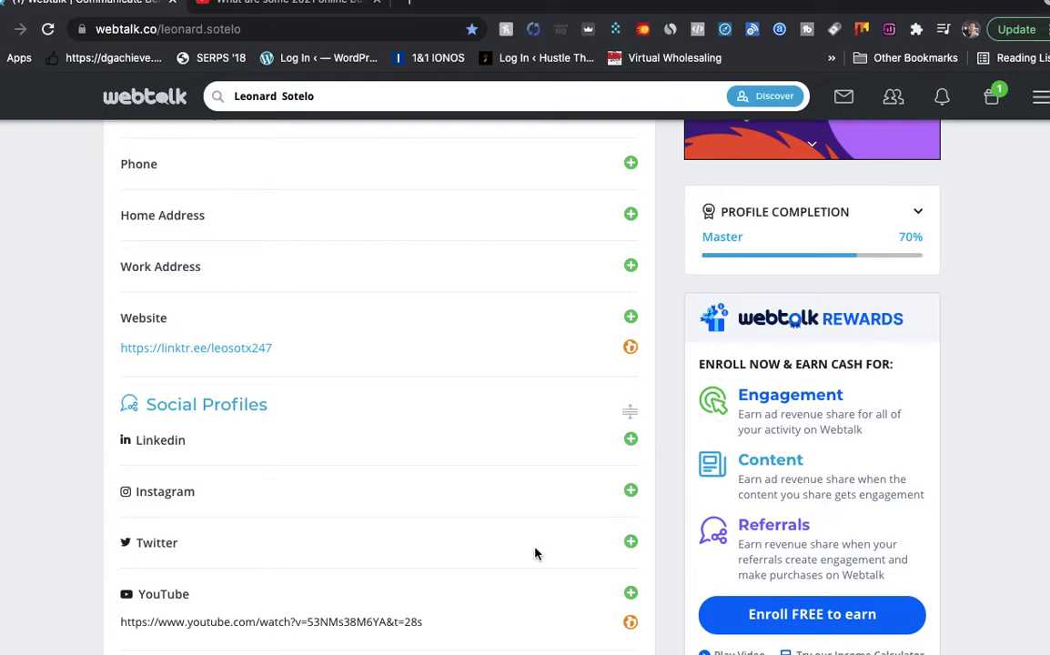
scroll(535, 551, down, 5)
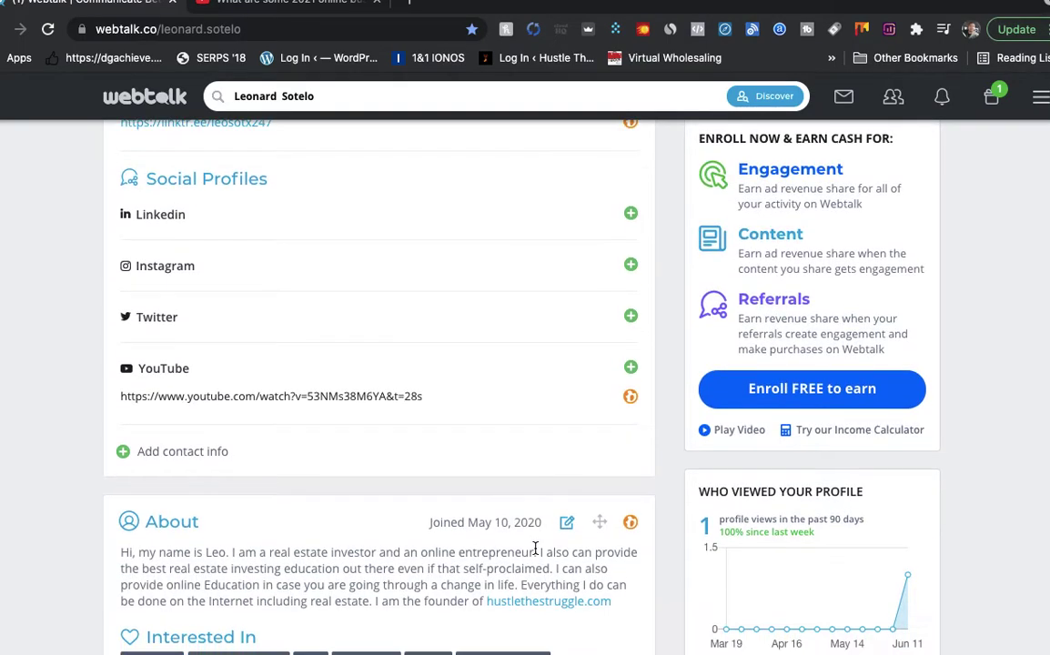
scroll(535, 549, down, 3)
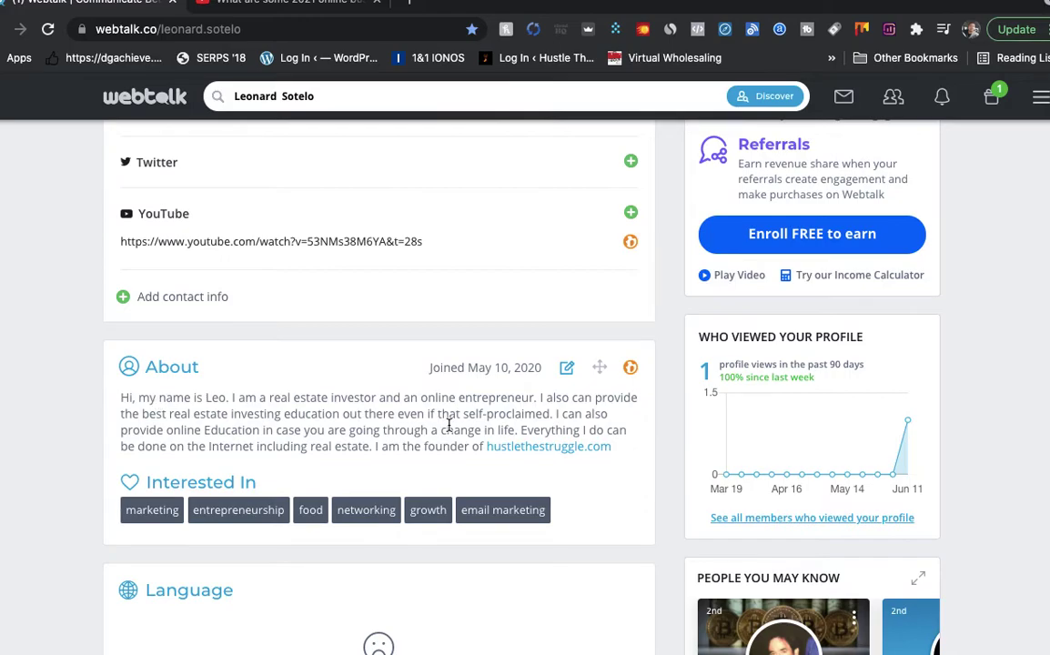
drag(617, 447, 472, 450)
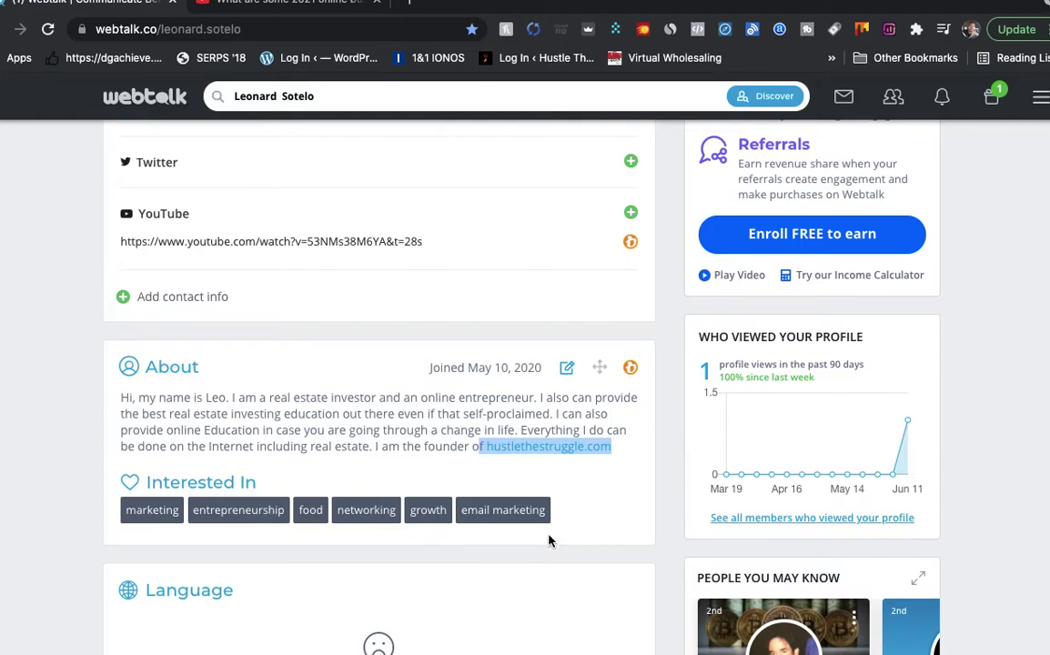
Look through the profile's Language, Education, Experience, Recommendations, and Licenses & Certifications sections, and return to the start of the profile
scroll(549, 541, down, 5)
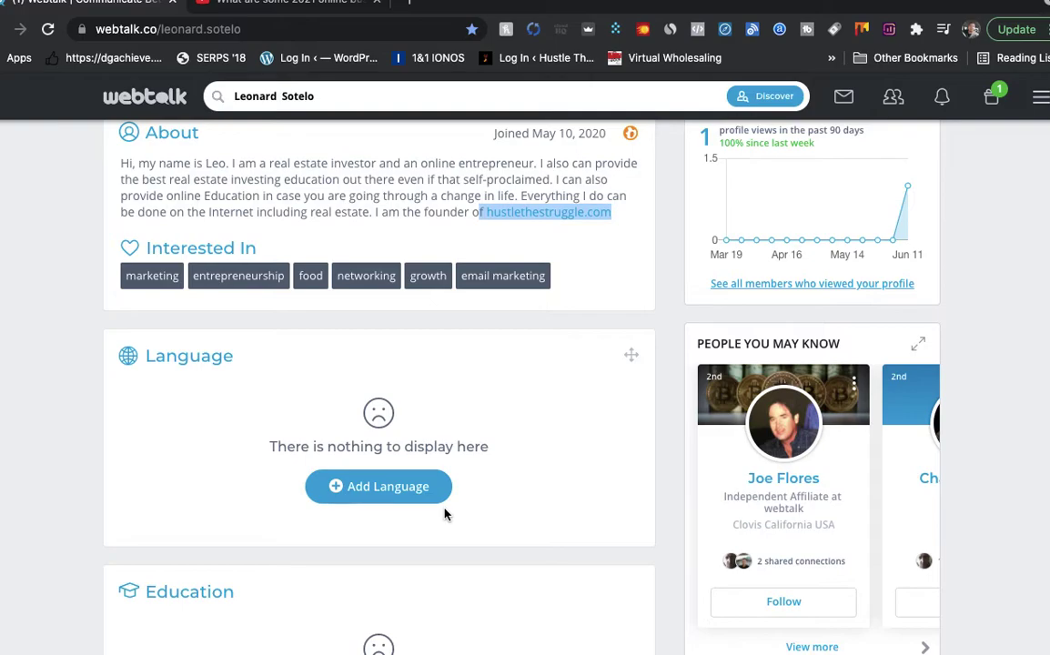
scroll(444, 516, down, 7)
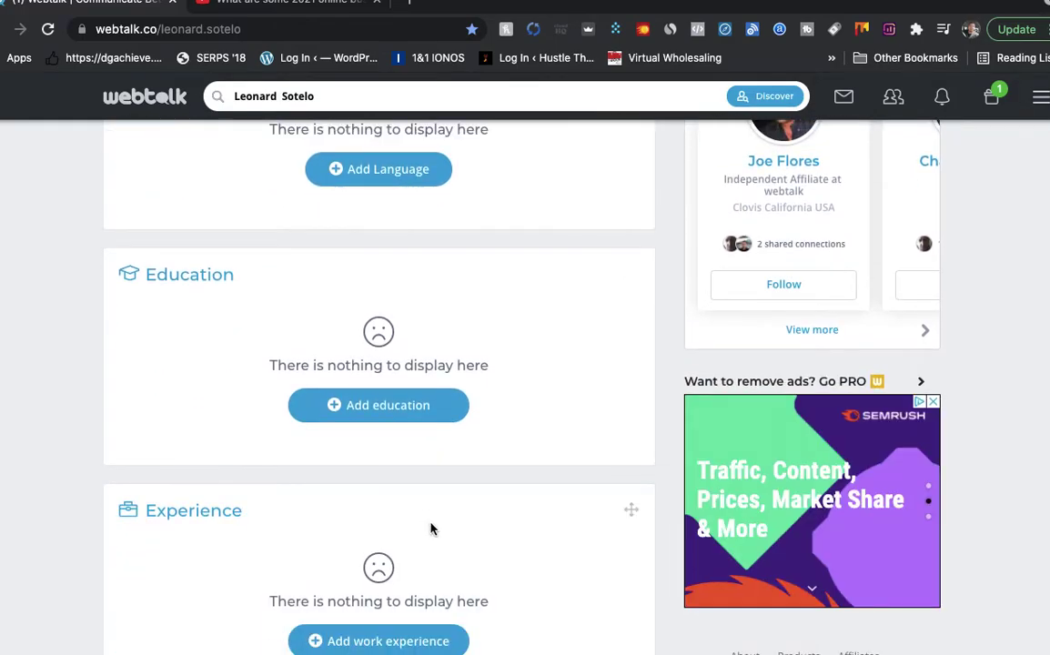
scroll(431, 529, down, 8)
scroll(433, 530, down, 3)
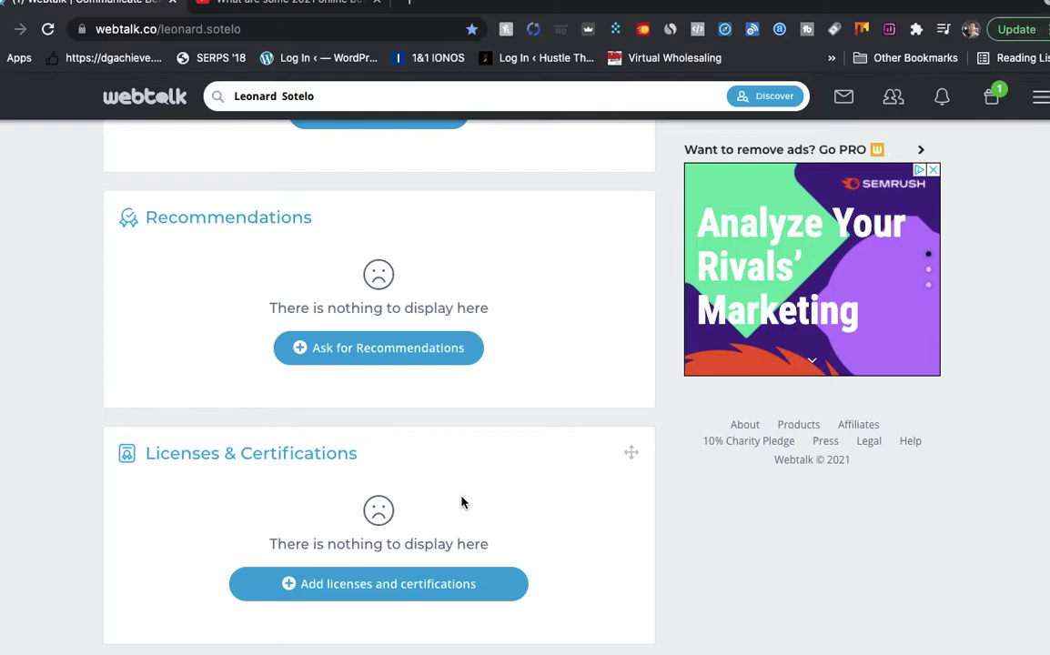
scroll(589, 478, up, 15)
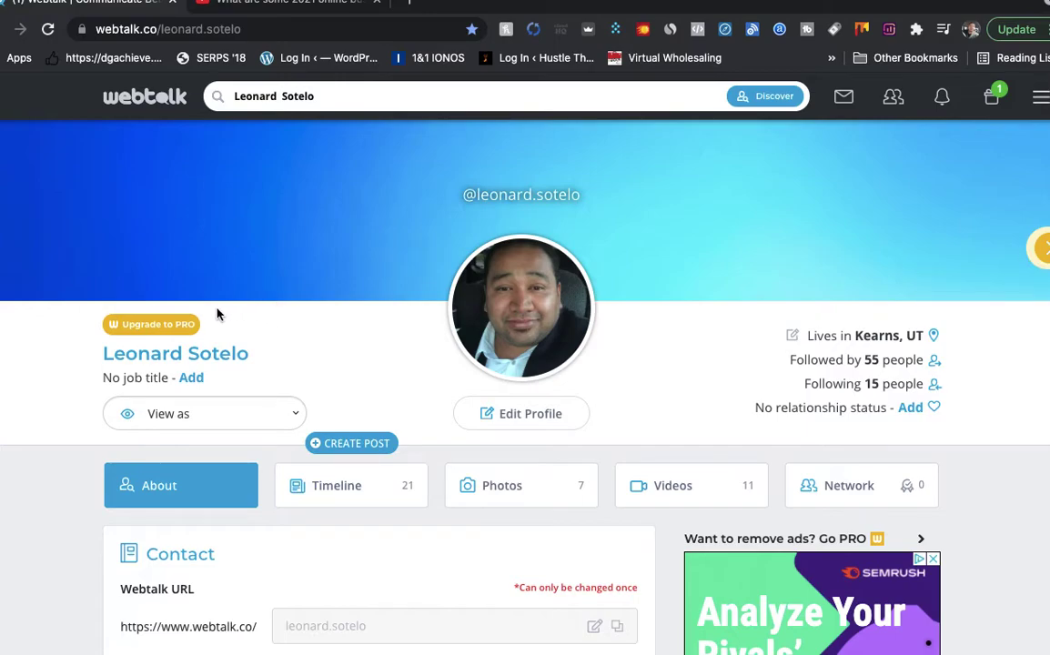
Return to the Webtalk newsfeed and open the post composer with its photo option, viewing the file attachment chooser without attaching anything
click(168, 100)
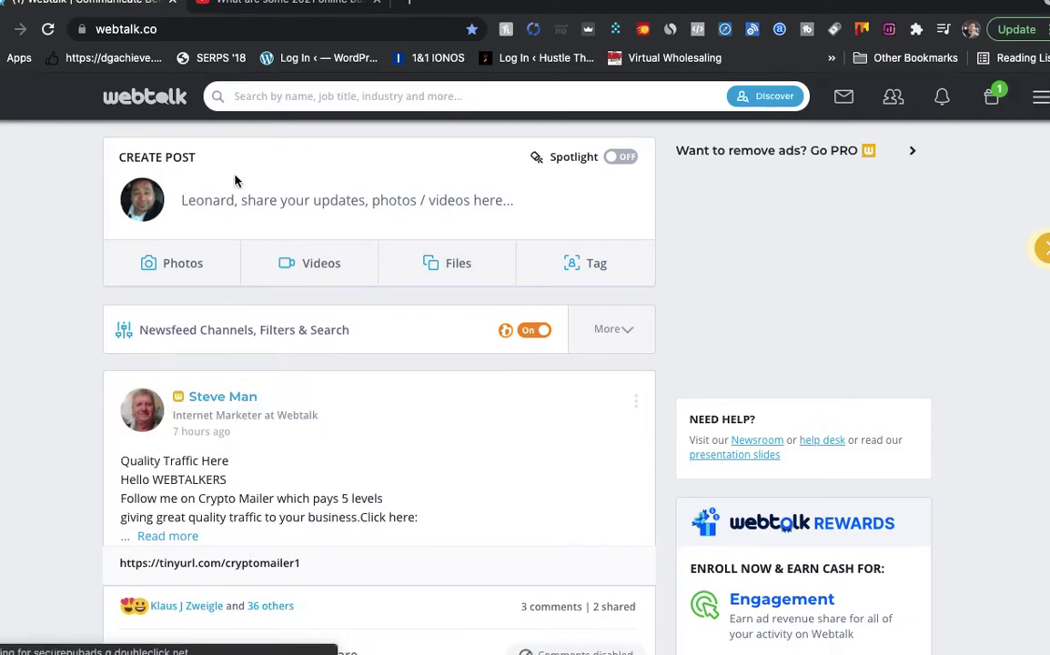
click(253, 207)
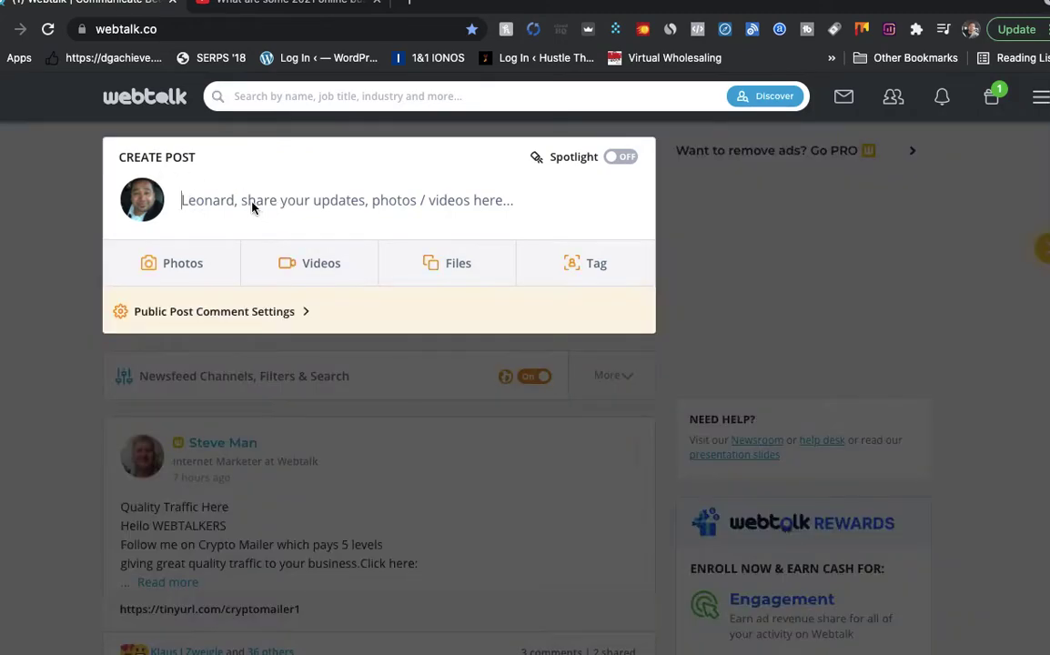
click(208, 269)
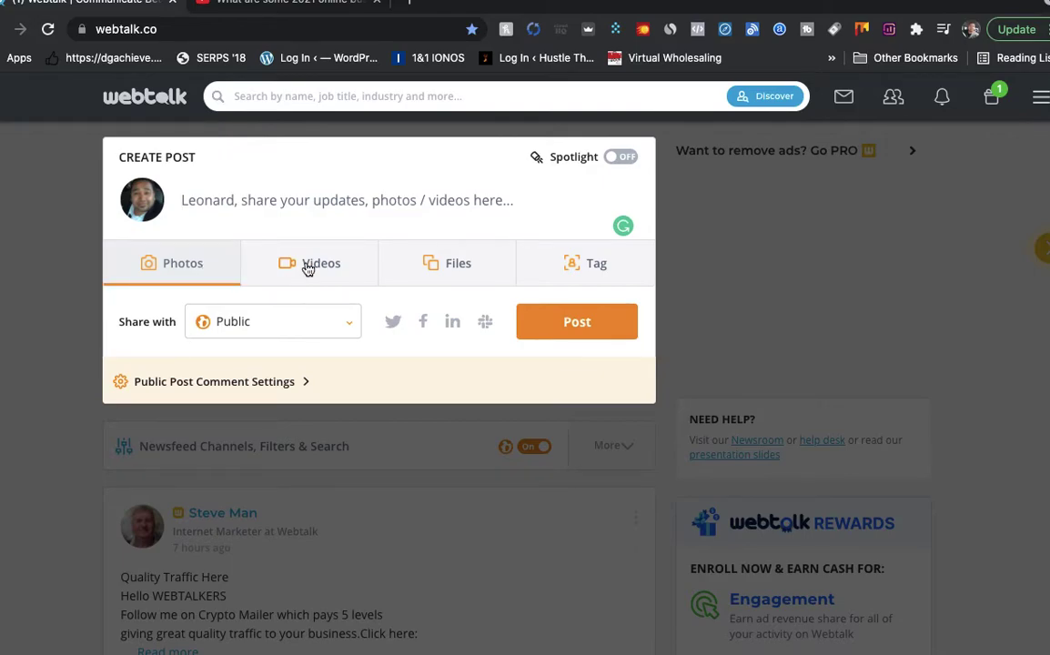
click(464, 269)
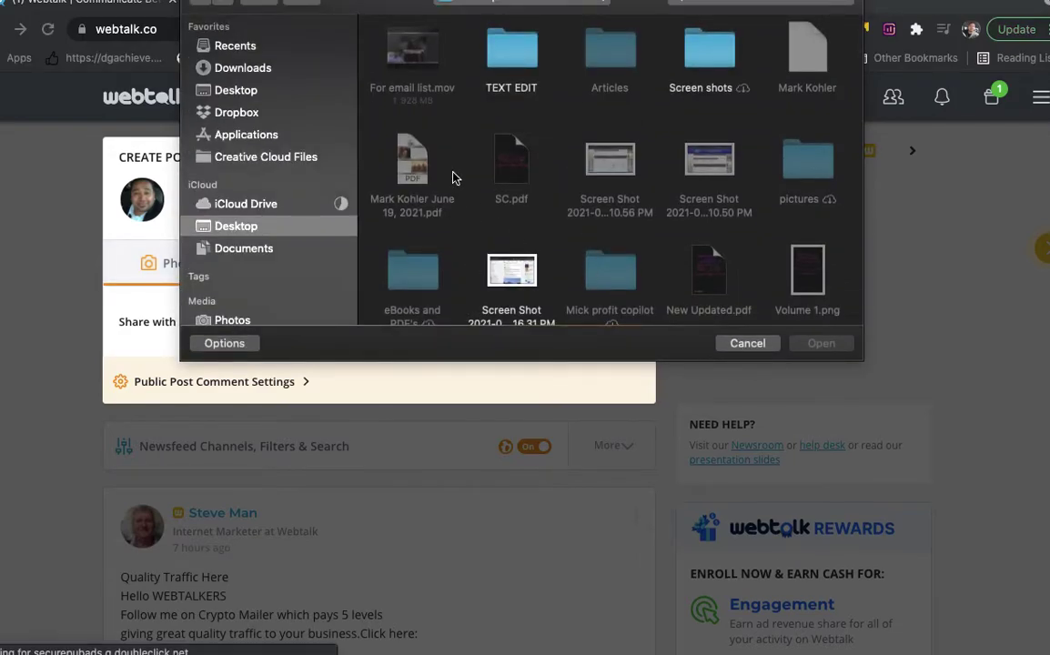
click(747, 345)
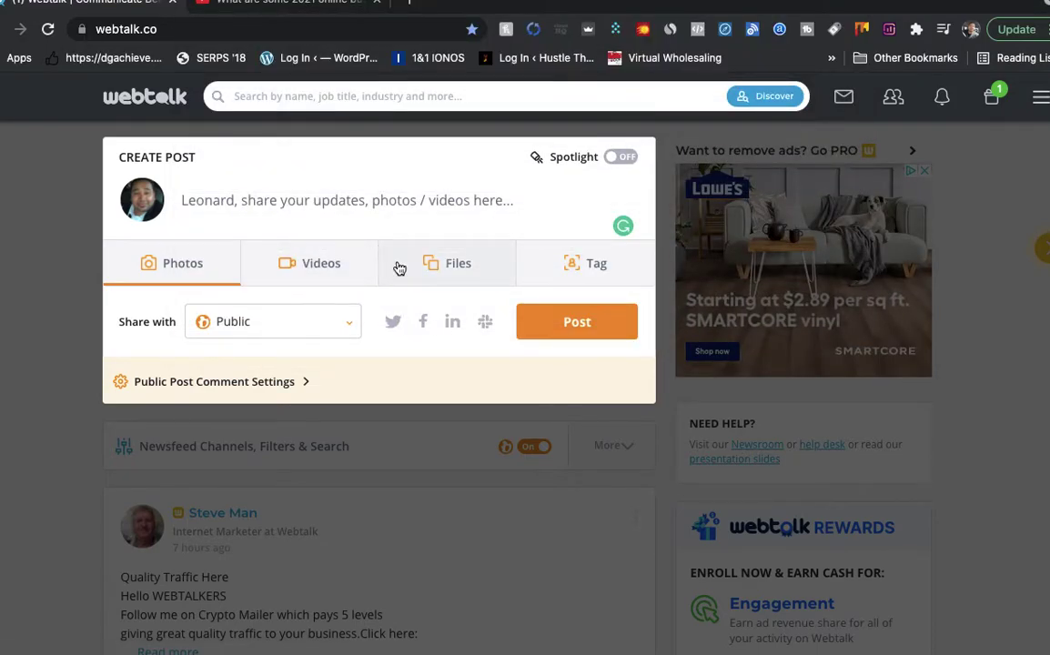
click(258, 8)
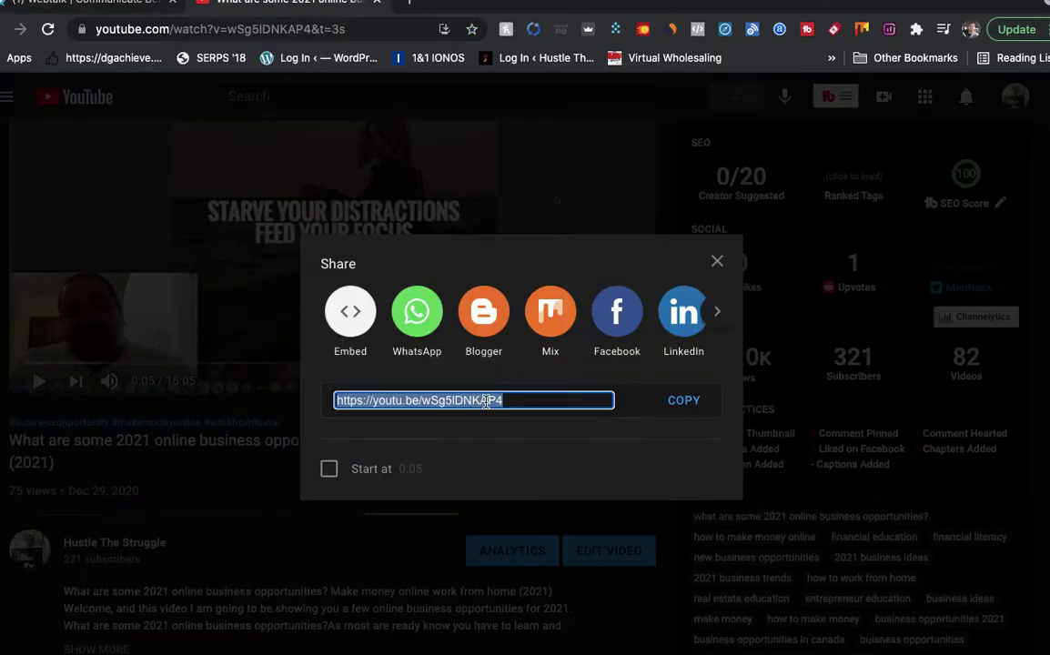
click(126, 8)
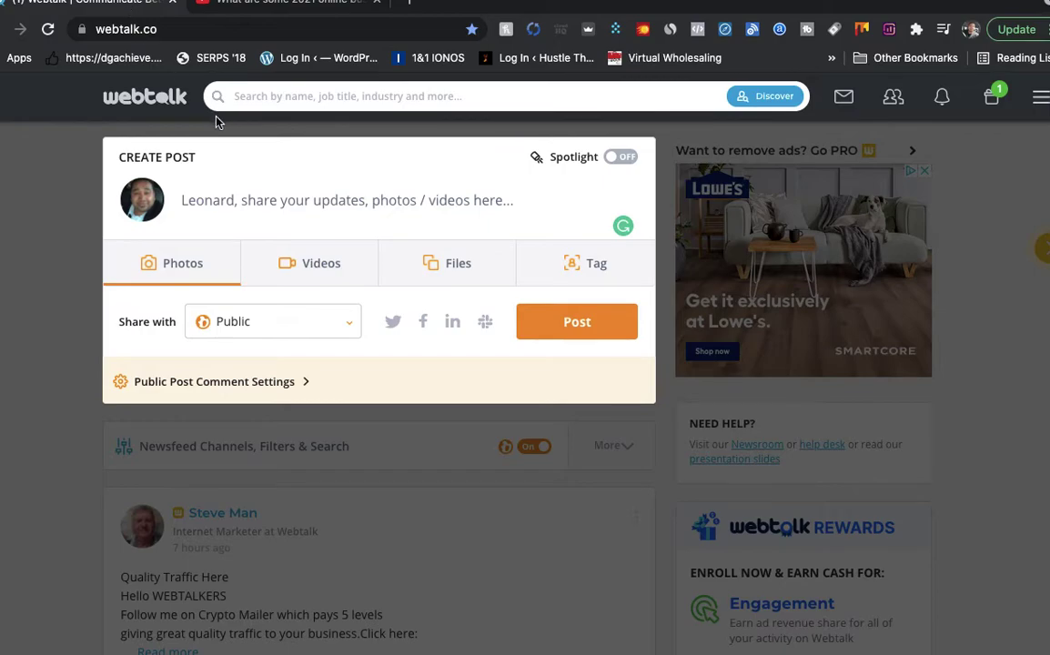
click(325, 264)
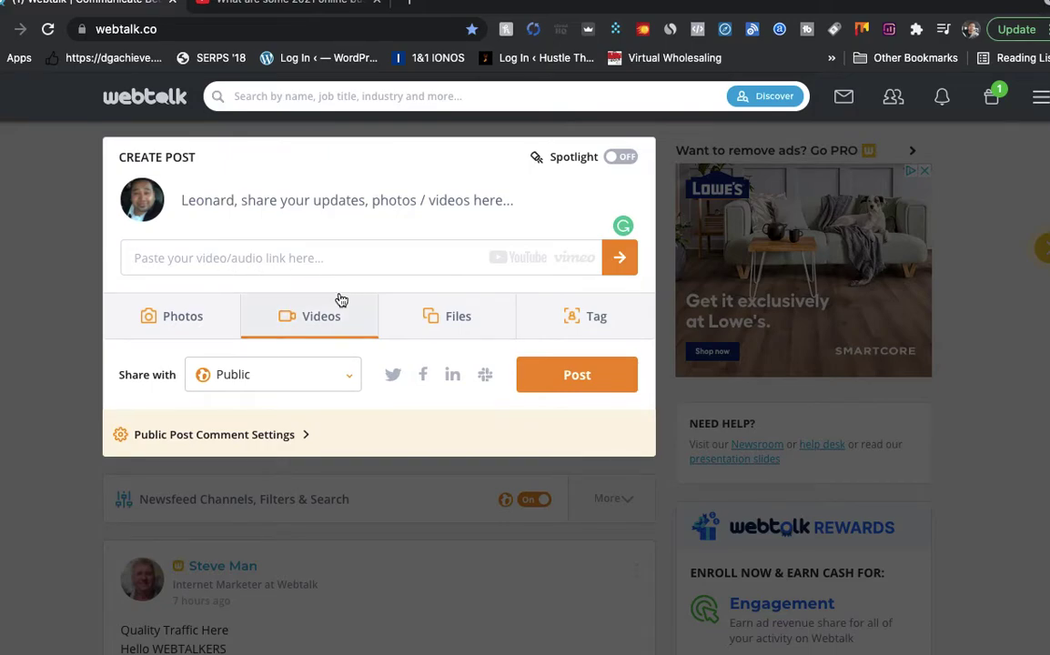
click(234, 262)
text(https://youtu.be/wSg5lDNKAP4)
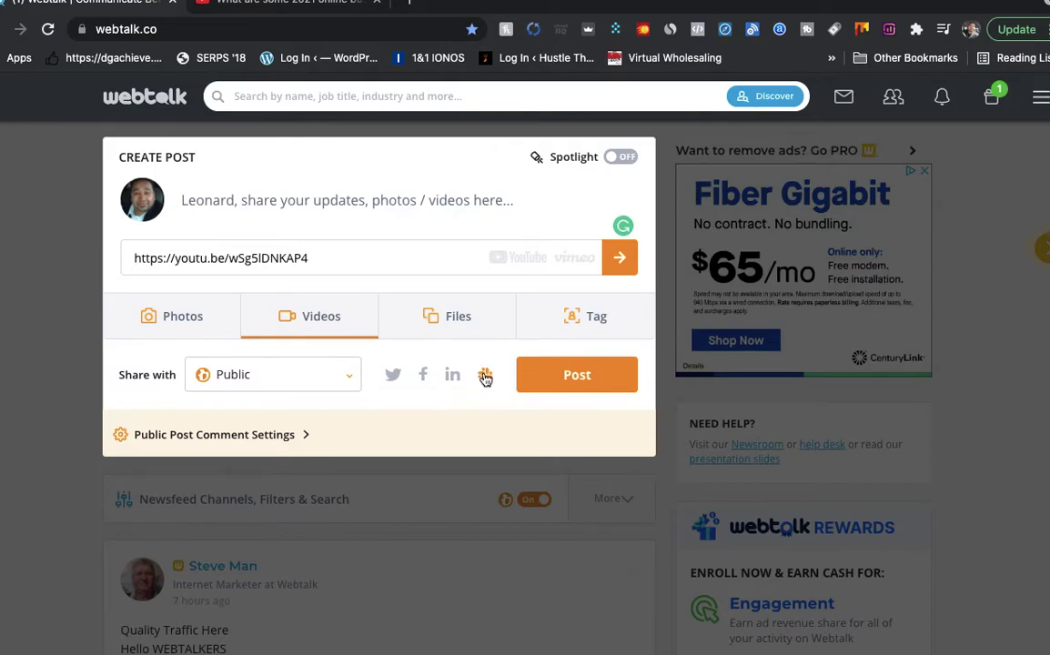
Write "Business opportunities for 2021 and beyond." as the post text and publish the post publicly
click(229, 204)
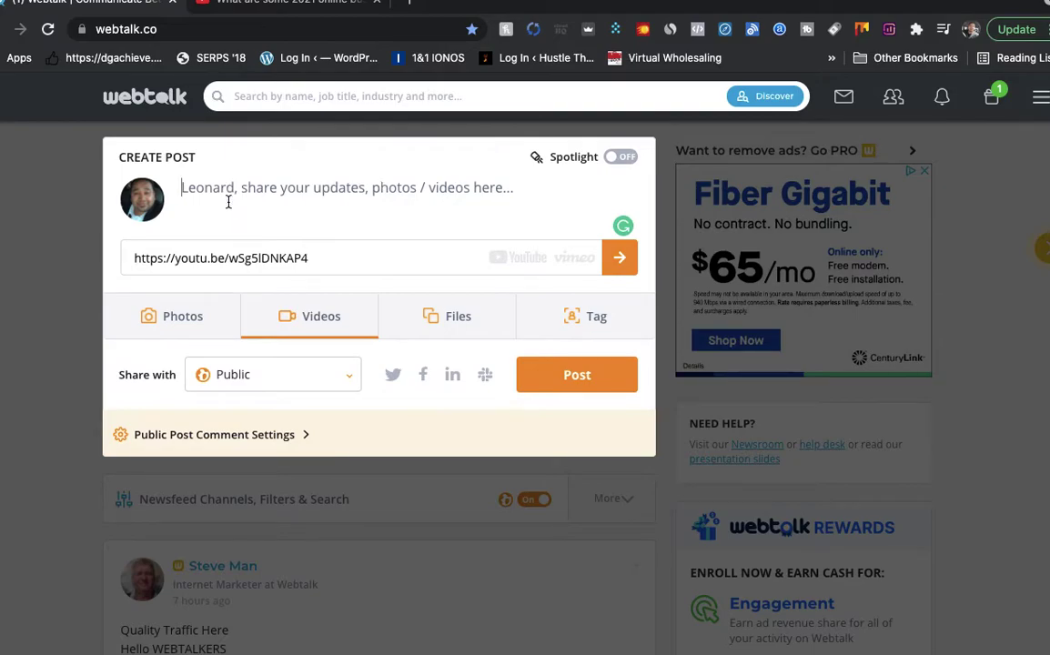
text(Business)
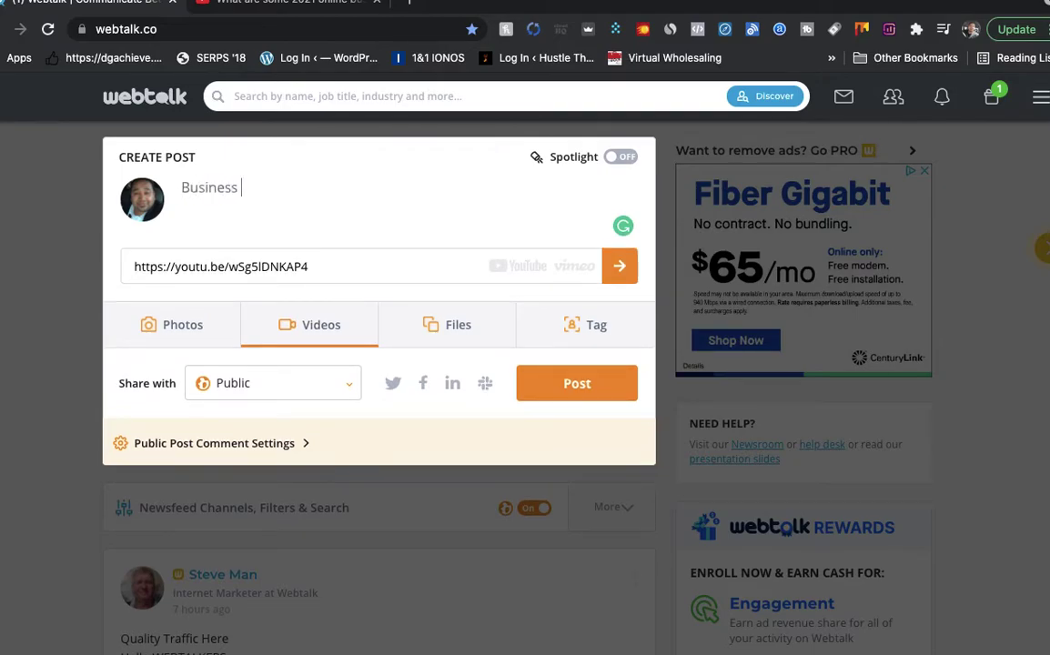
text( opportunities for 2021)
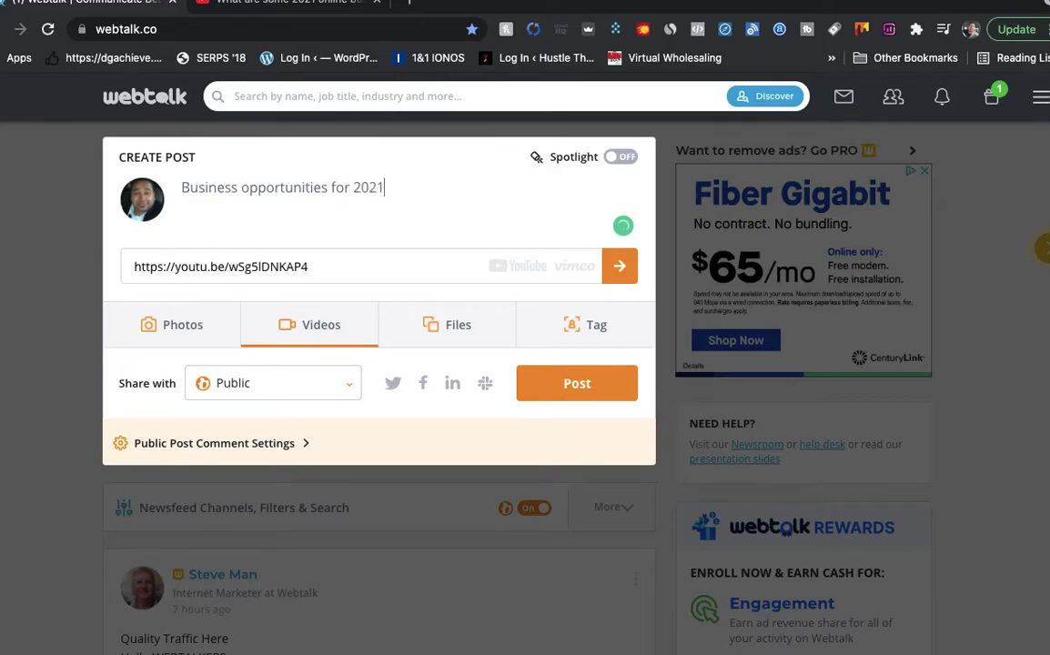
text( and beyond.)
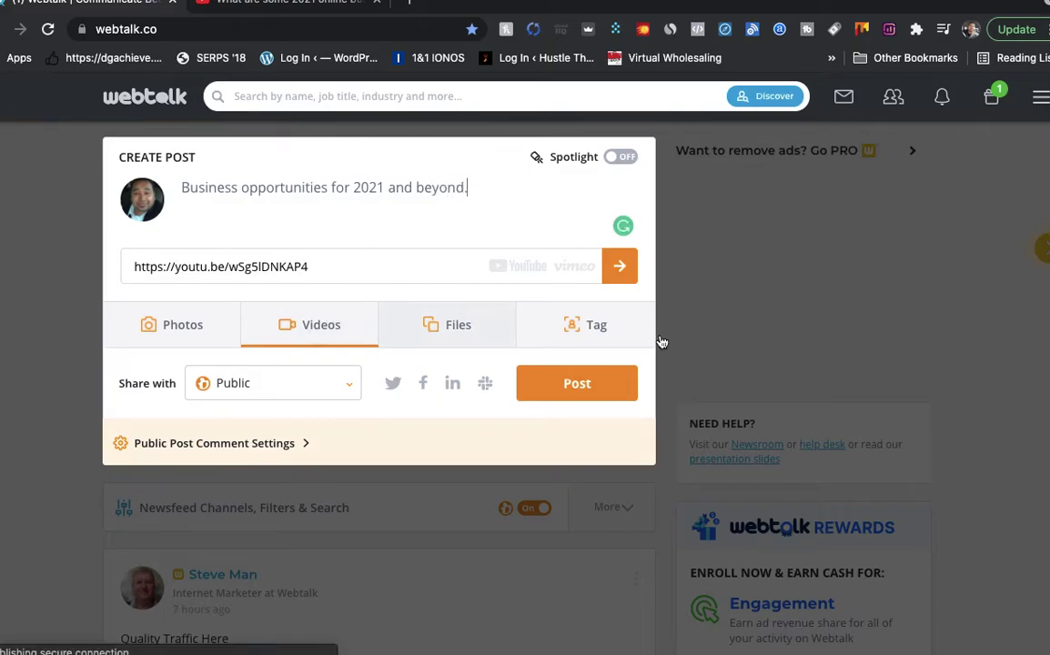
click(592, 390)
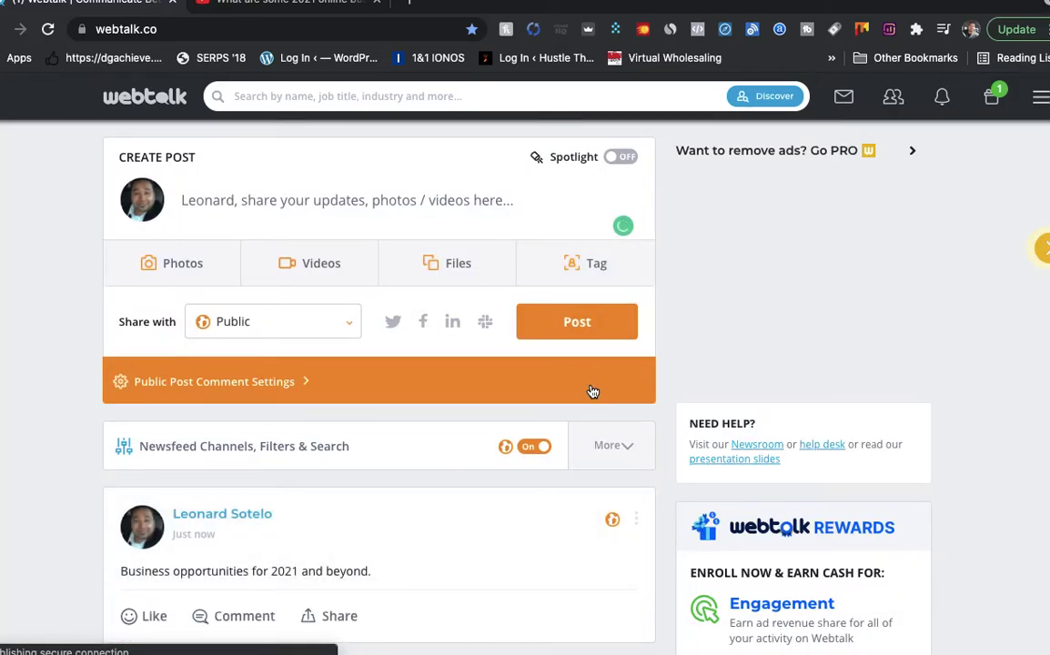
scroll(592, 391, down, 5)
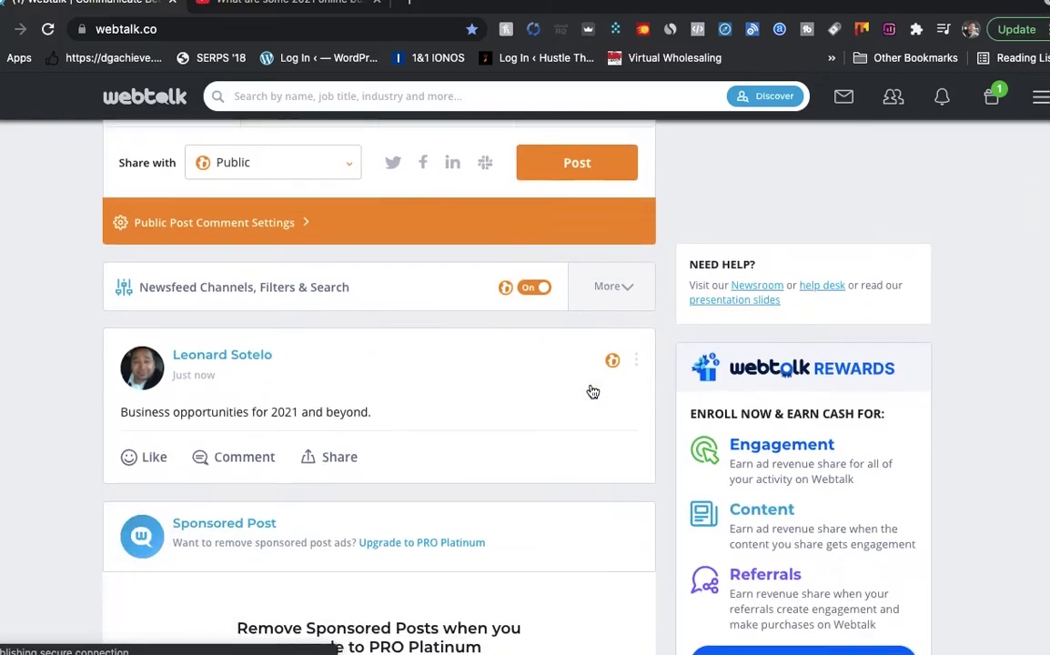
scroll(592, 390, up, 1)
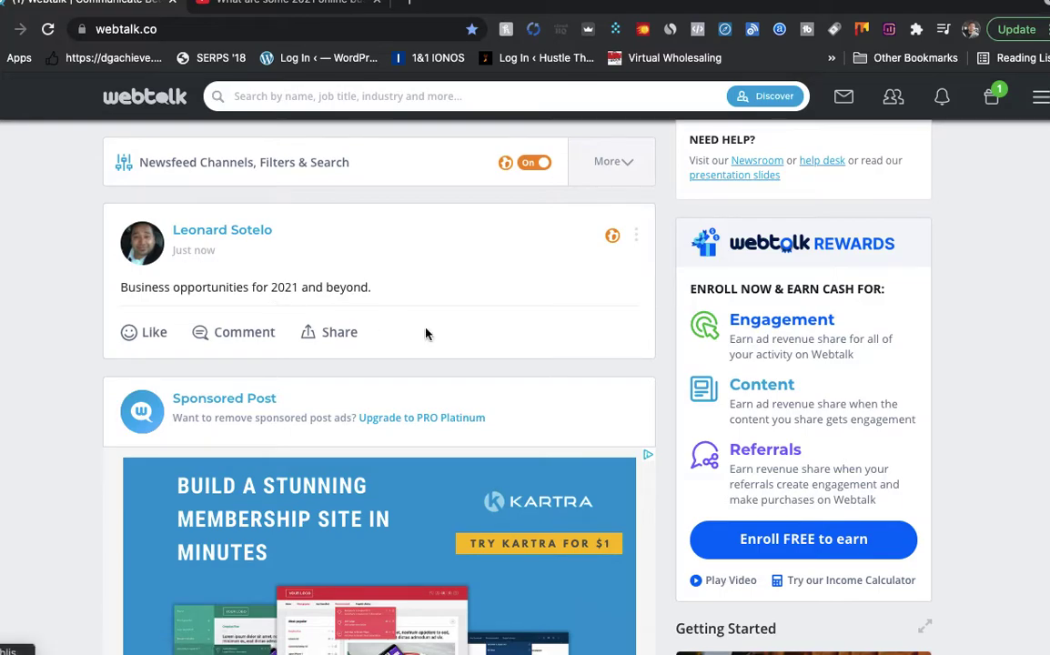
click(639, 240)
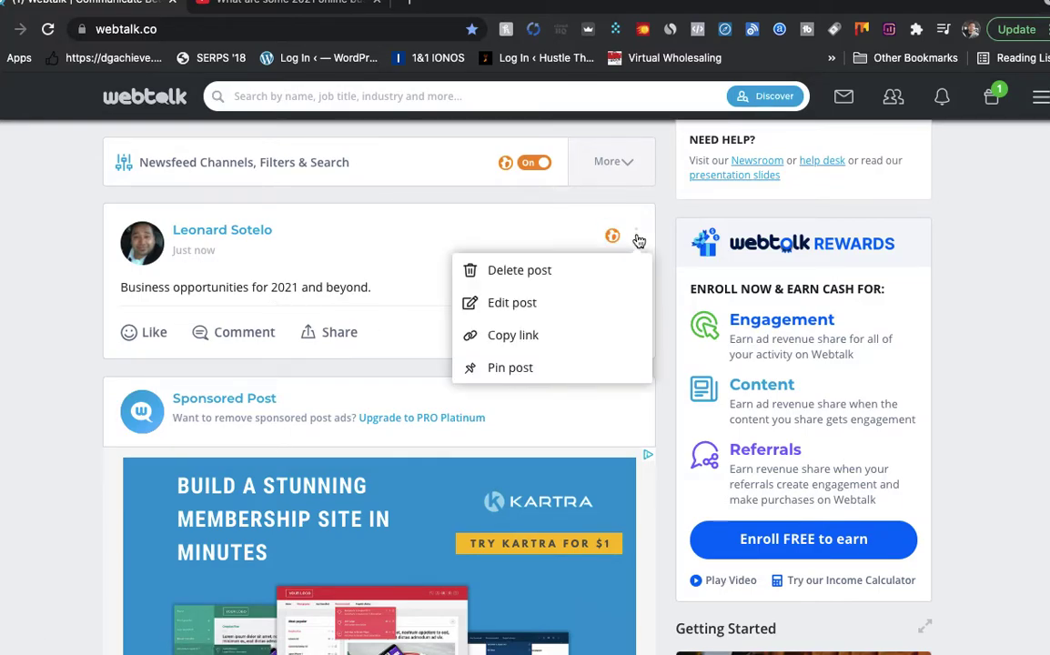
click(534, 304)
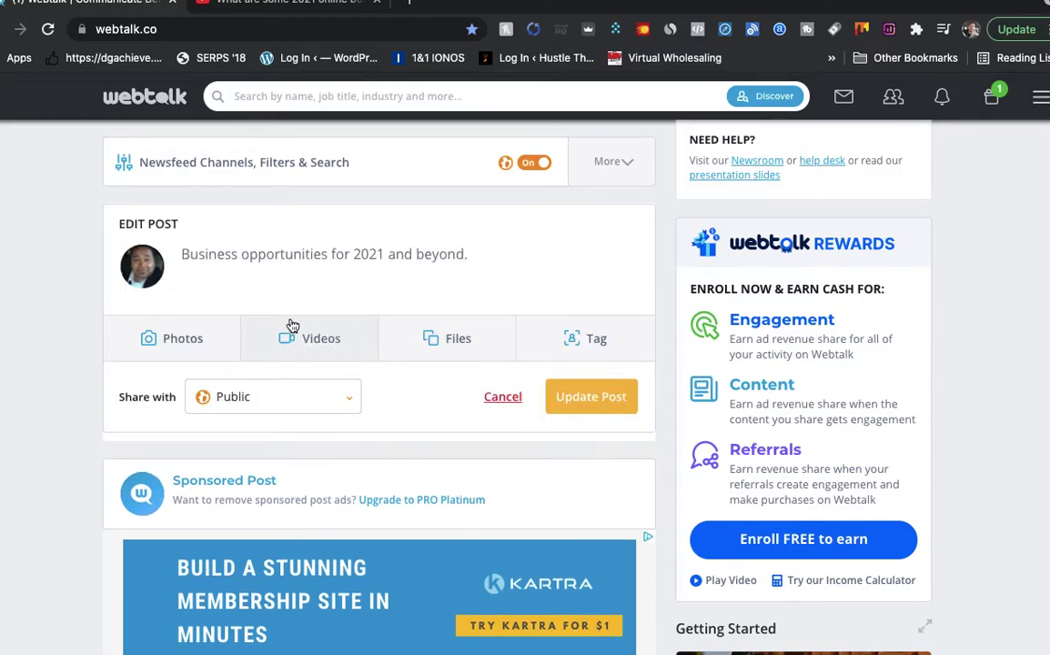
click(490, 261)
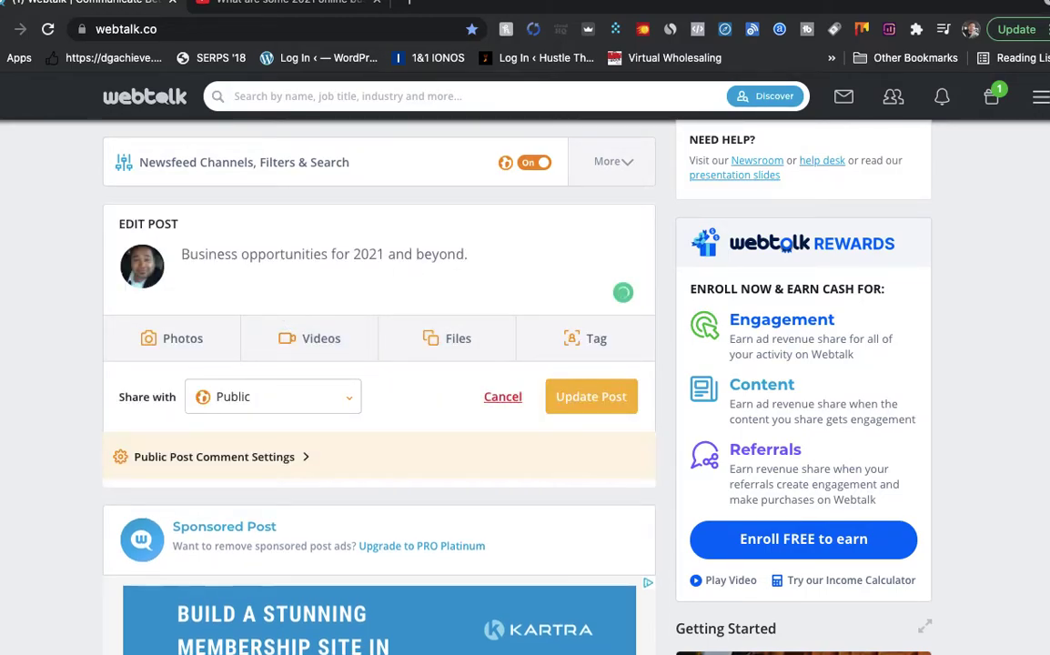
key(Return)
text(https://youtu.be/wSg5lDNKAP4)
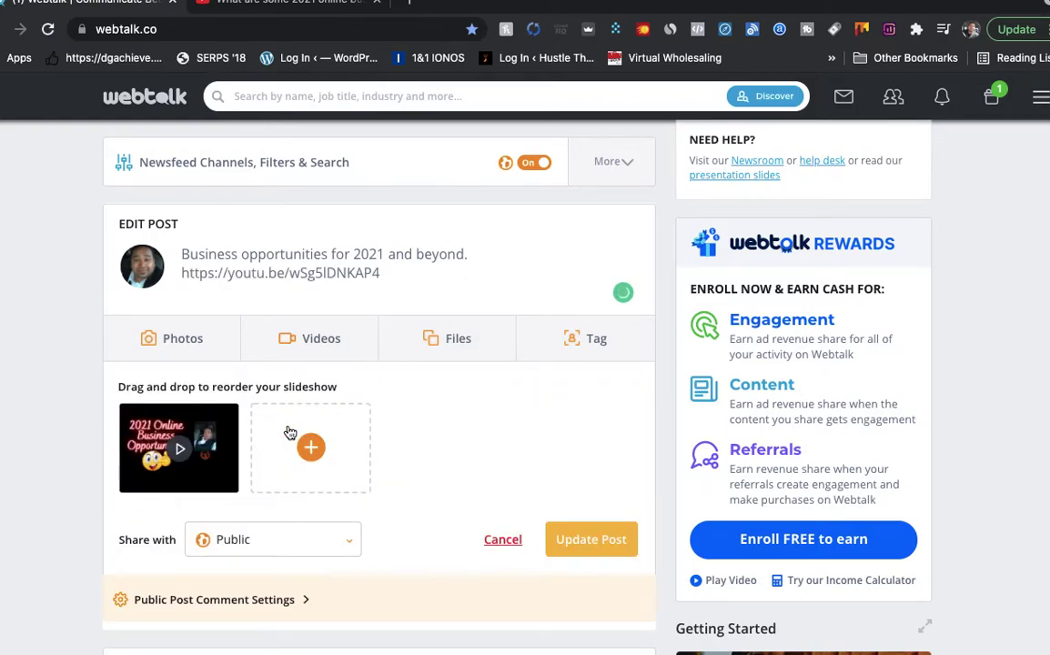
click(574, 539)
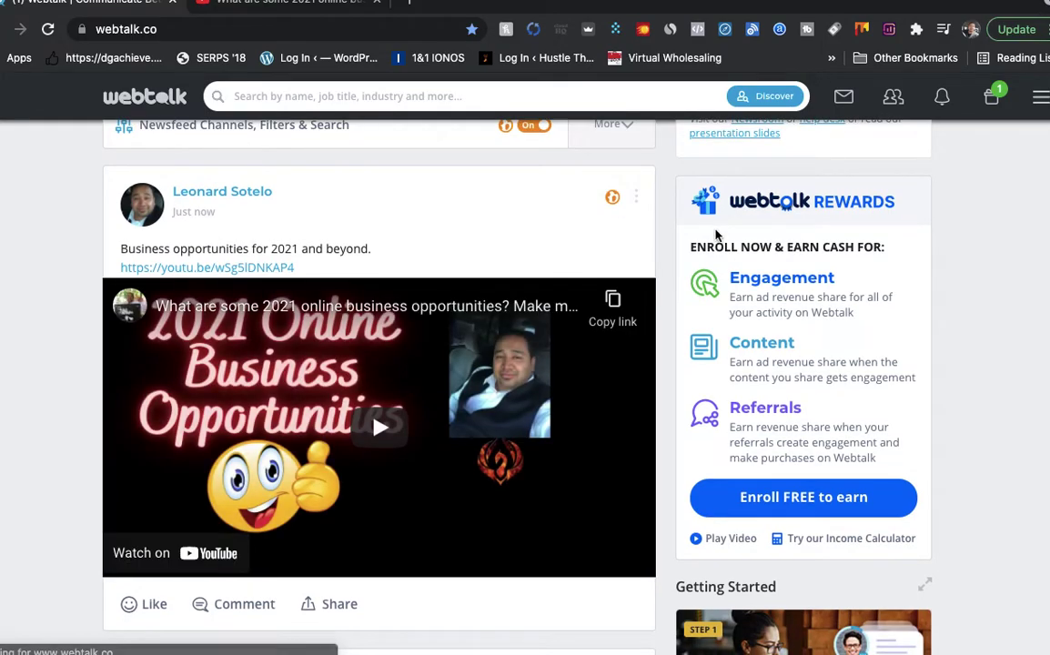
Edit the post again to add the hashtags #business #makemoneyonline #marketing on a new line, and update it
click(636, 197)
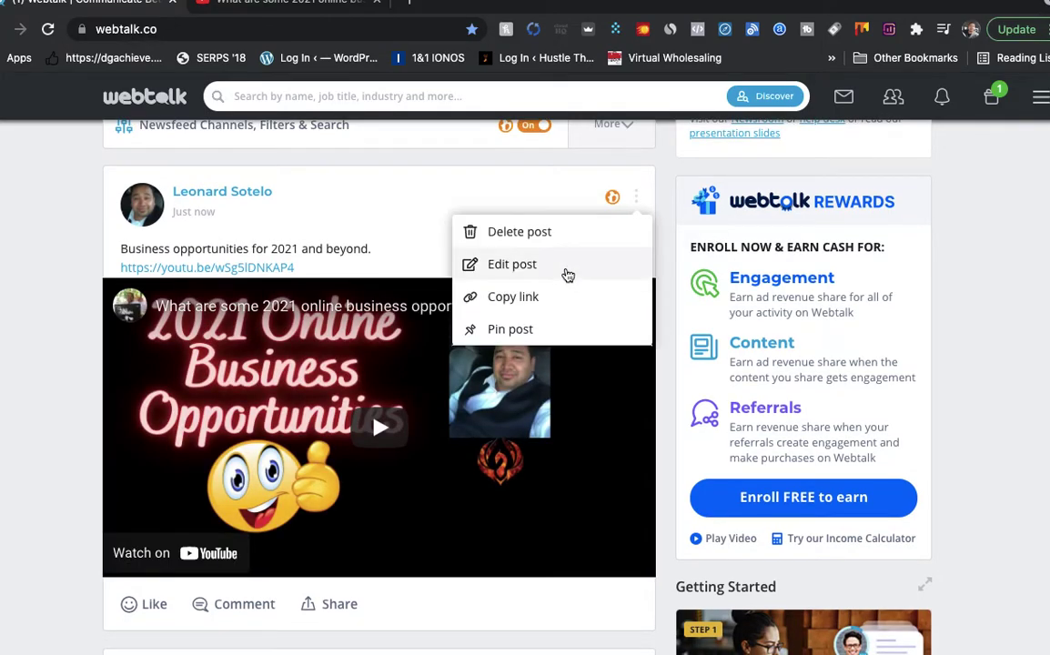
click(513, 265)
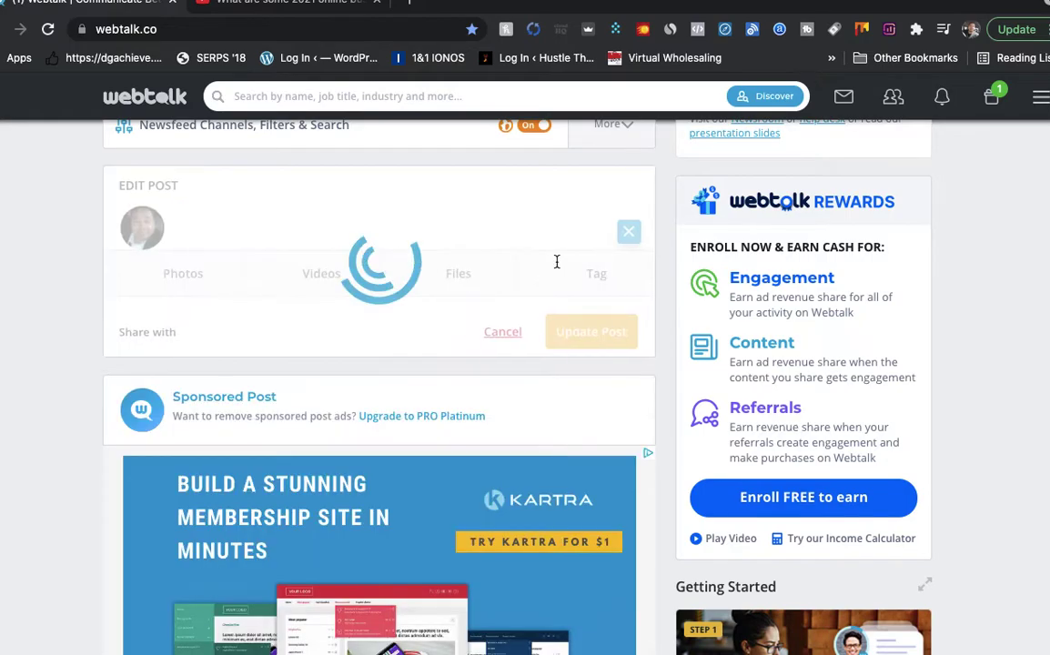
key(Return)
text(#business)
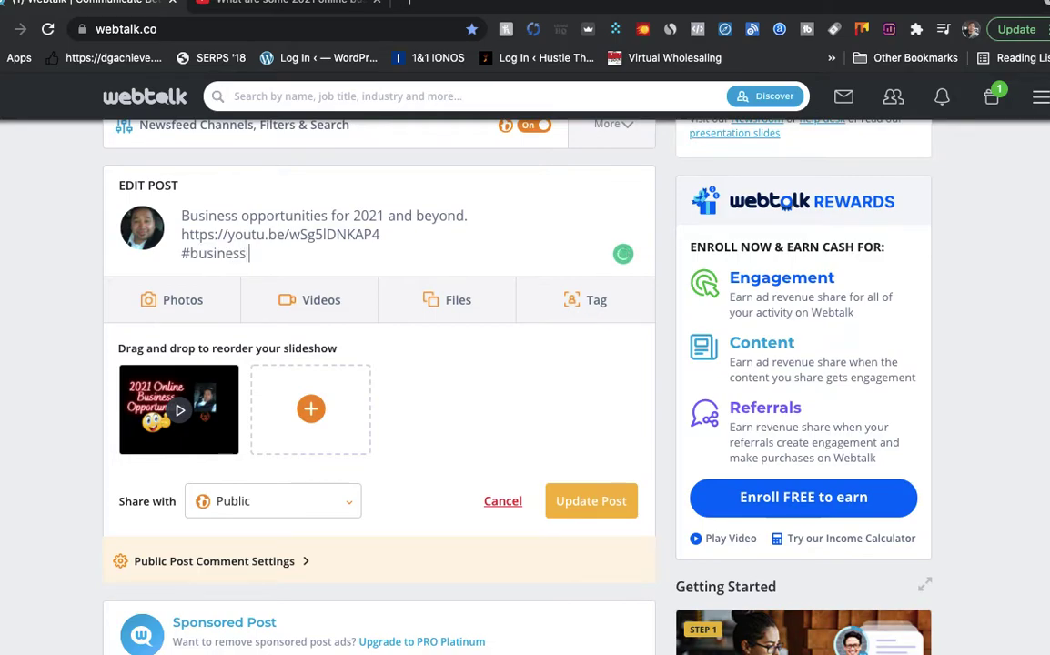
text( #make)
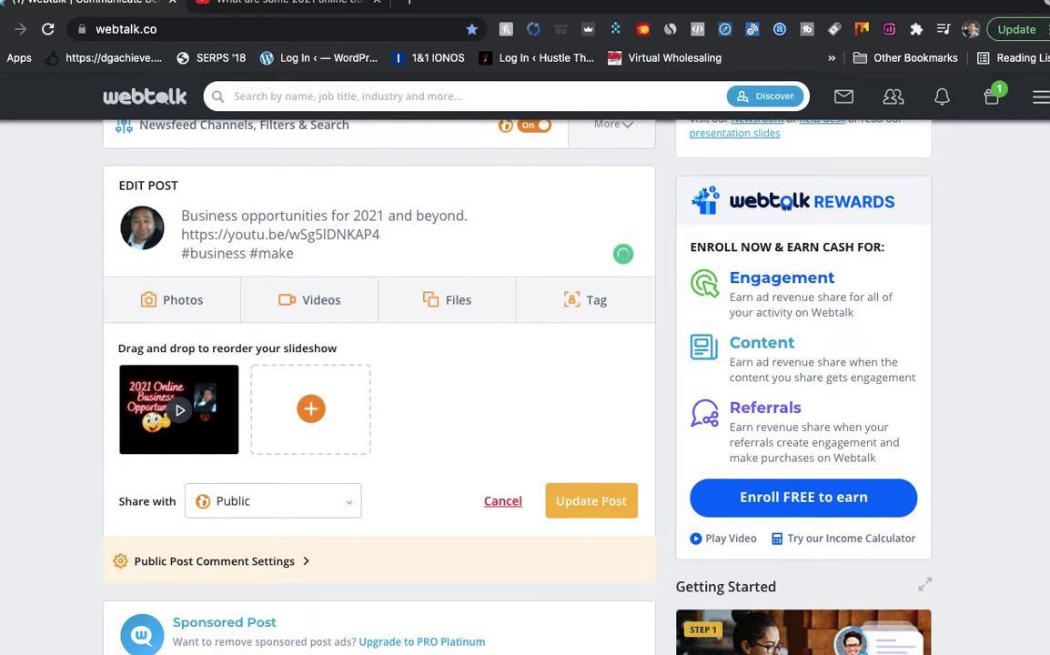
text(moneyonline #marketing)
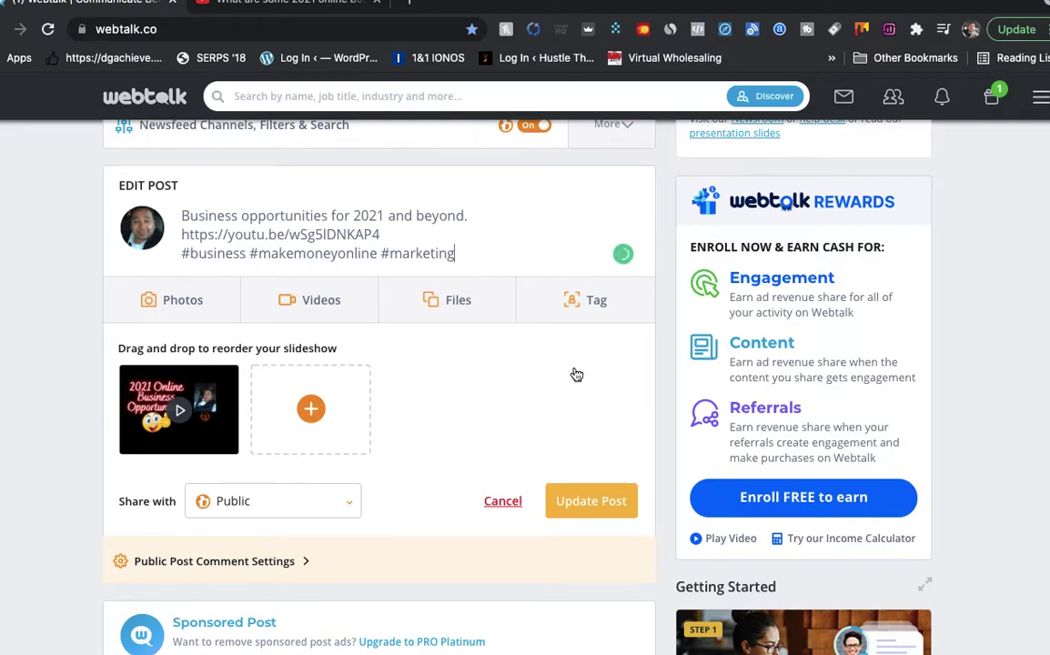
click(600, 497)
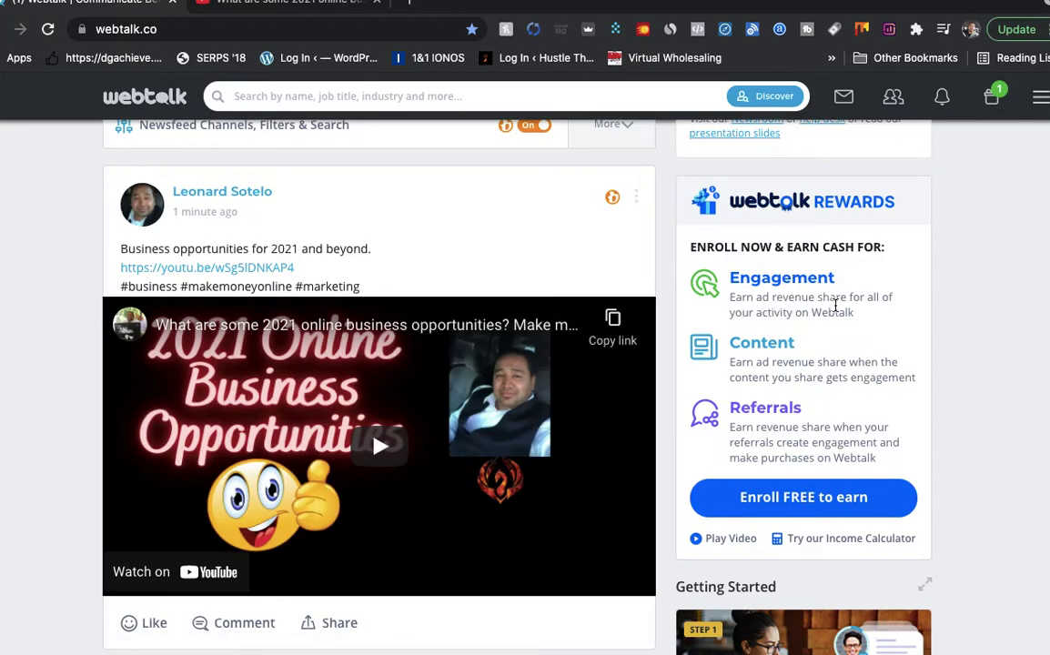
Review the updated post, look through the newsfeed's side sections and other members' posts, and return to the start of the feed
scroll(658, 389, down, 3)
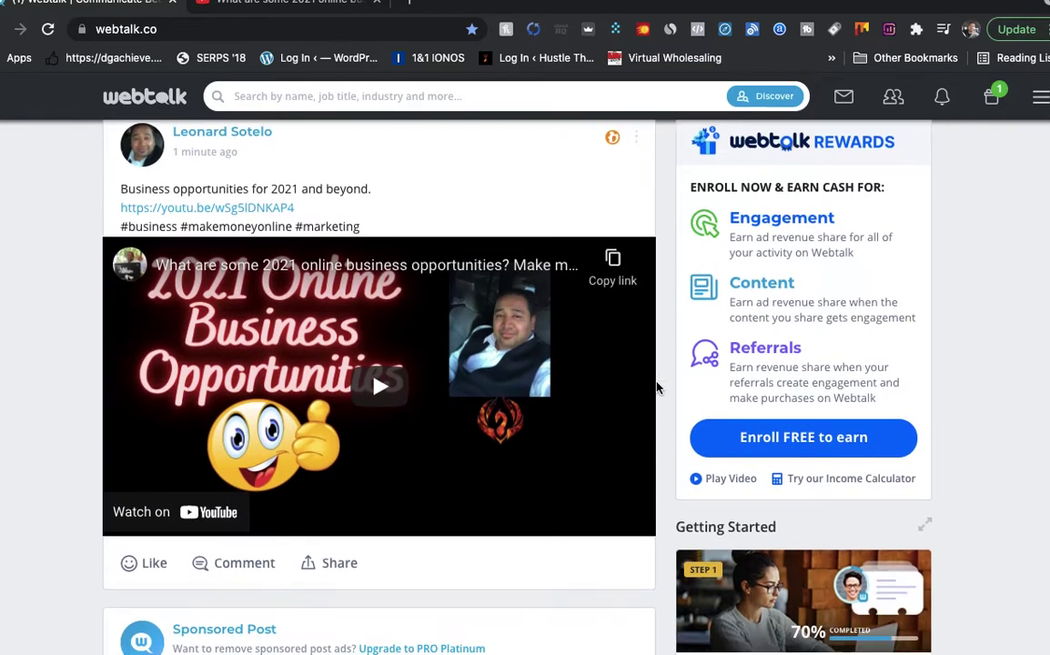
scroll(657, 389, up, 5)
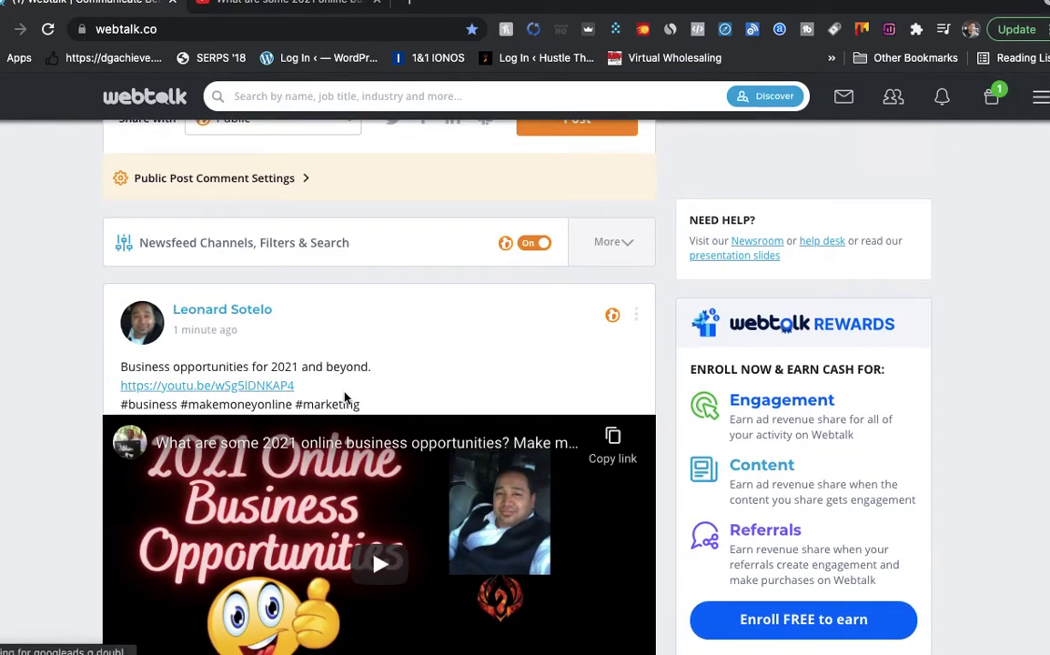
scroll(478, 396, up, 3)
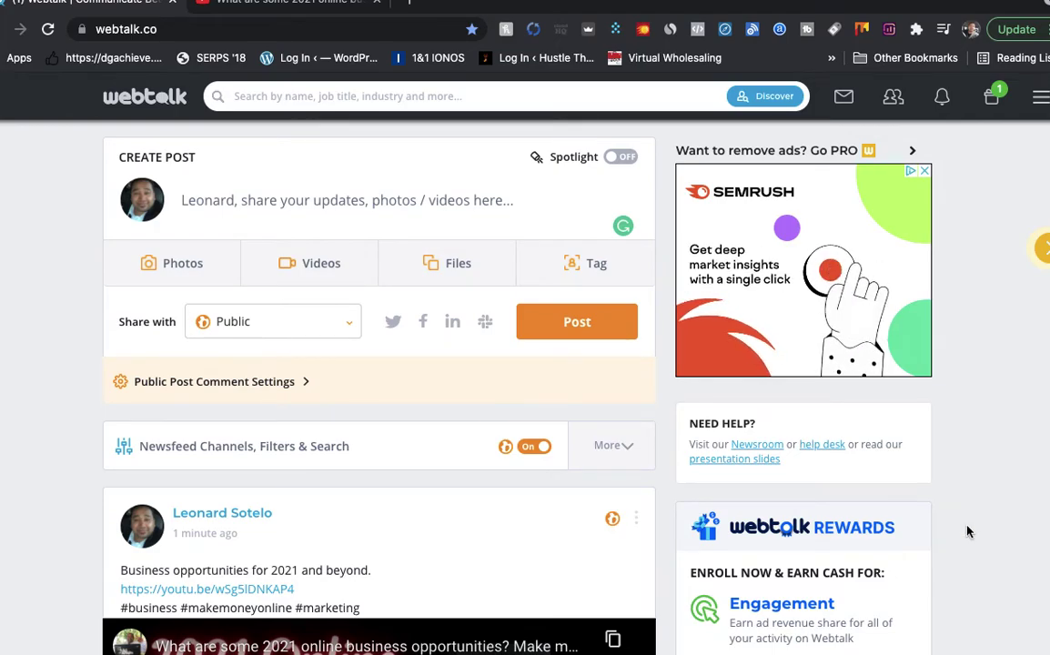
scroll(967, 531, down, 6)
scroll(968, 532, down, 2)
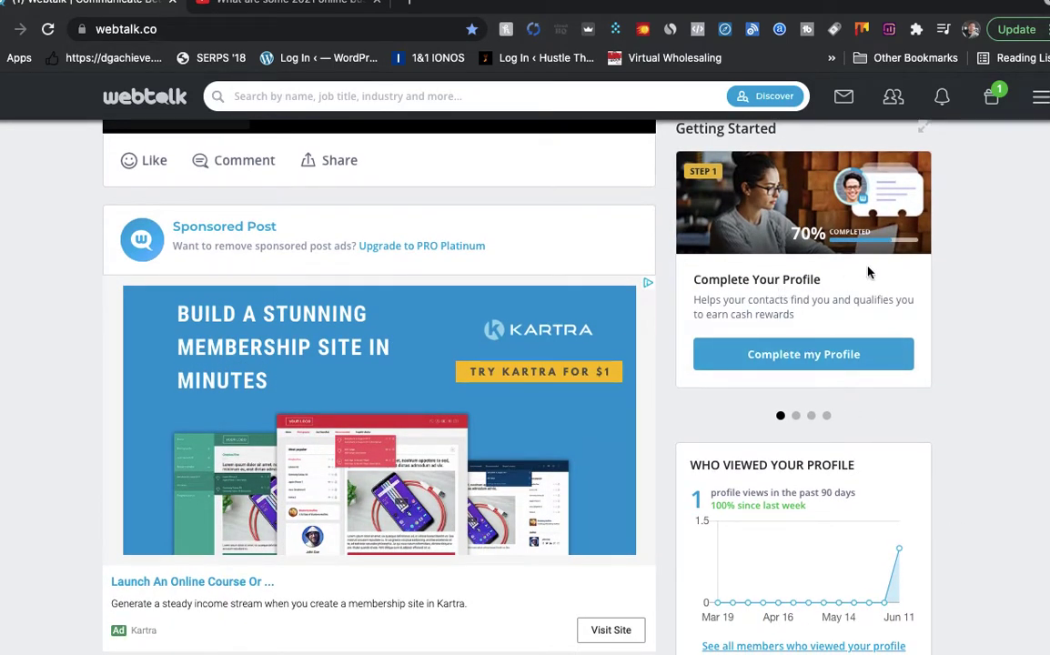
scroll(791, 405, down, 4)
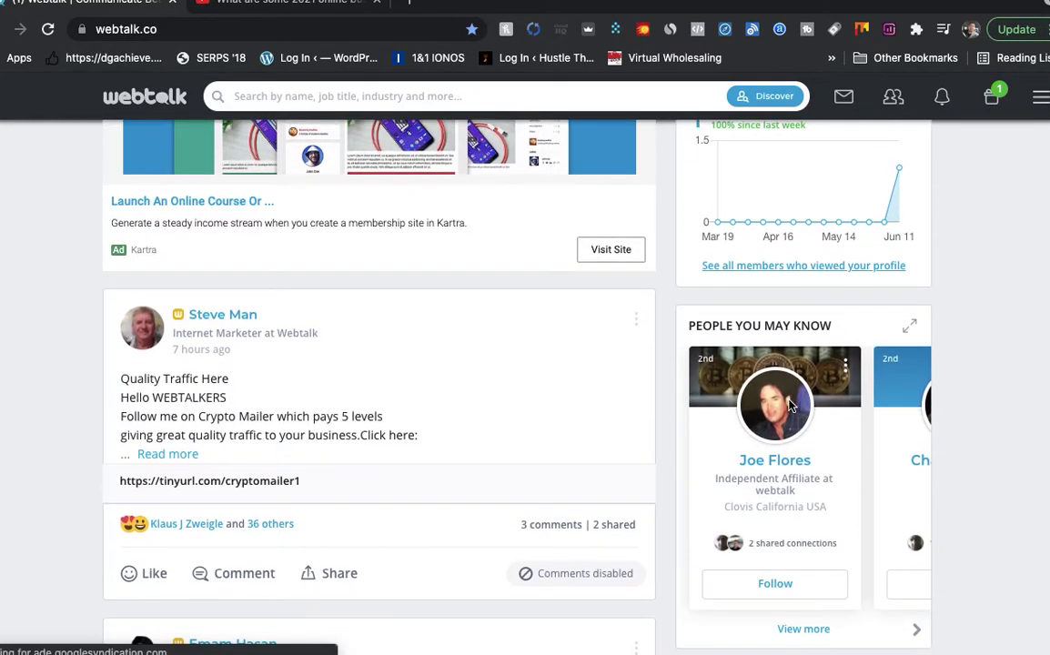
scroll(790, 406, down, 11)
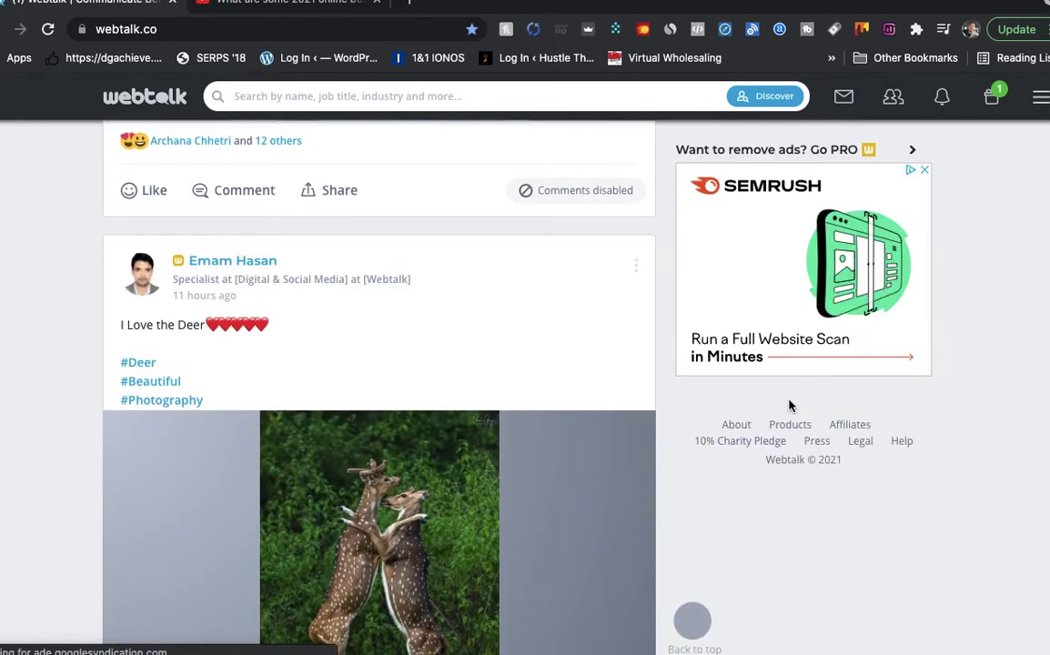
scroll(690, 506, down, 10)
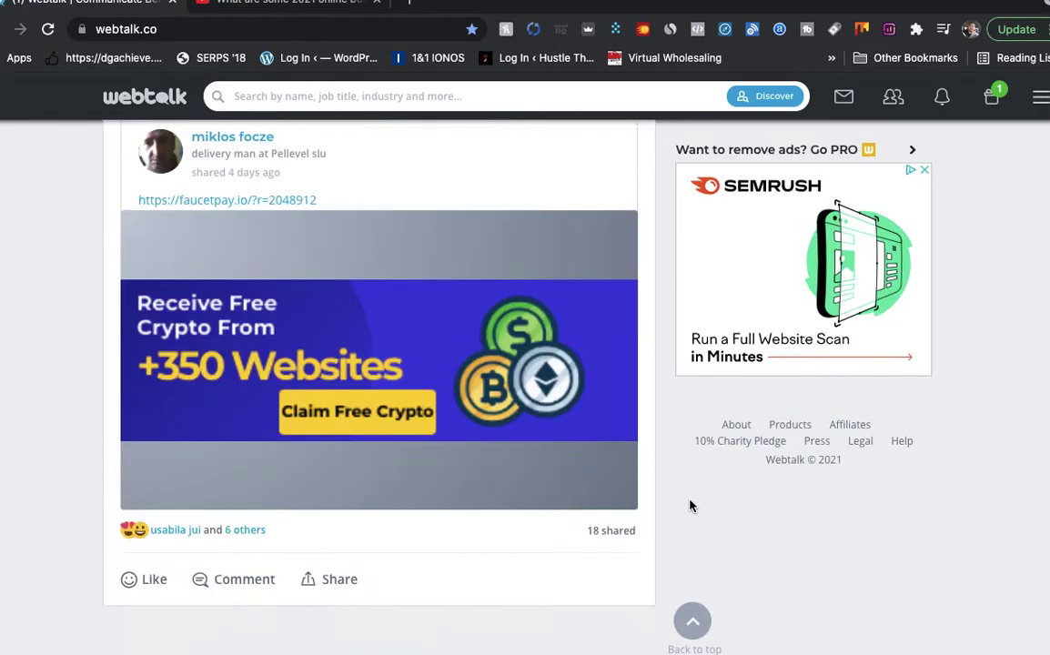
scroll(690, 506, down, 5)
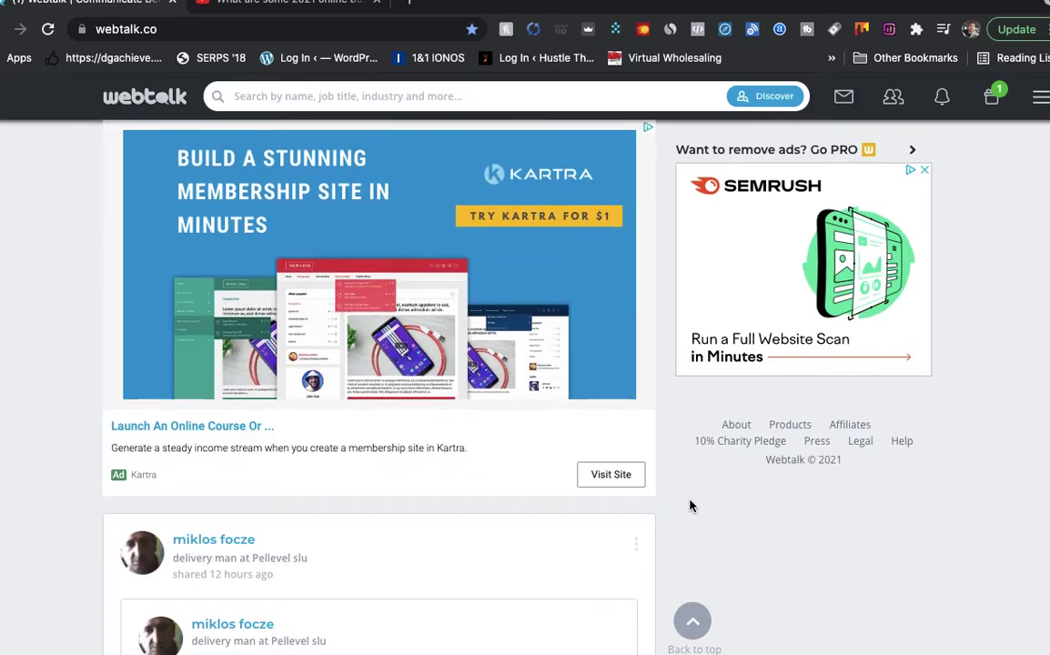
scroll(690, 506, down, 8)
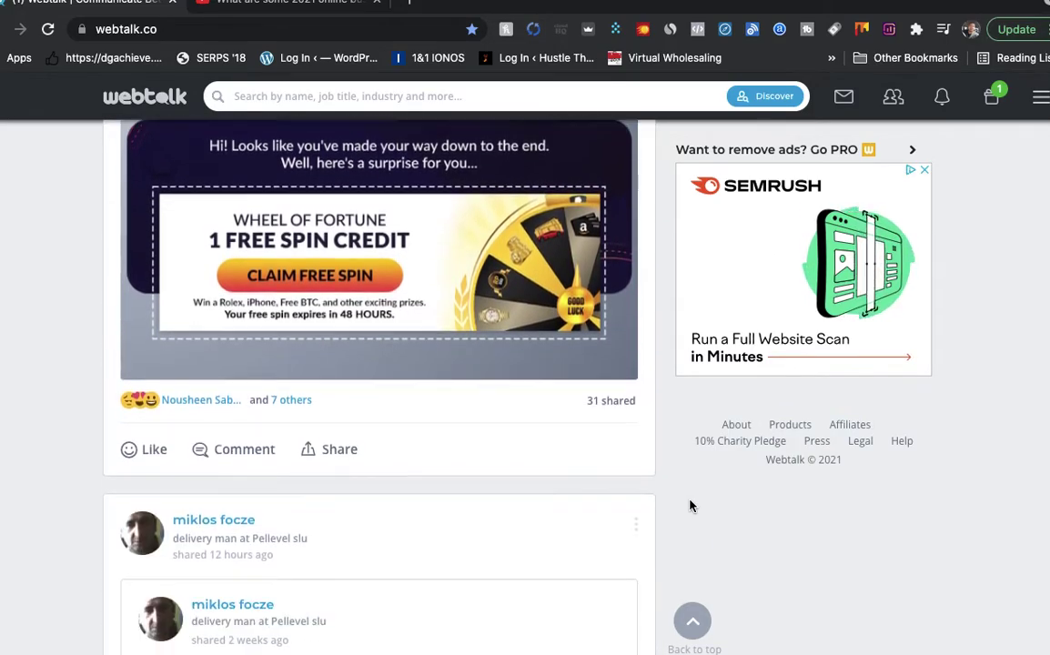
scroll(690, 506, up, 20)
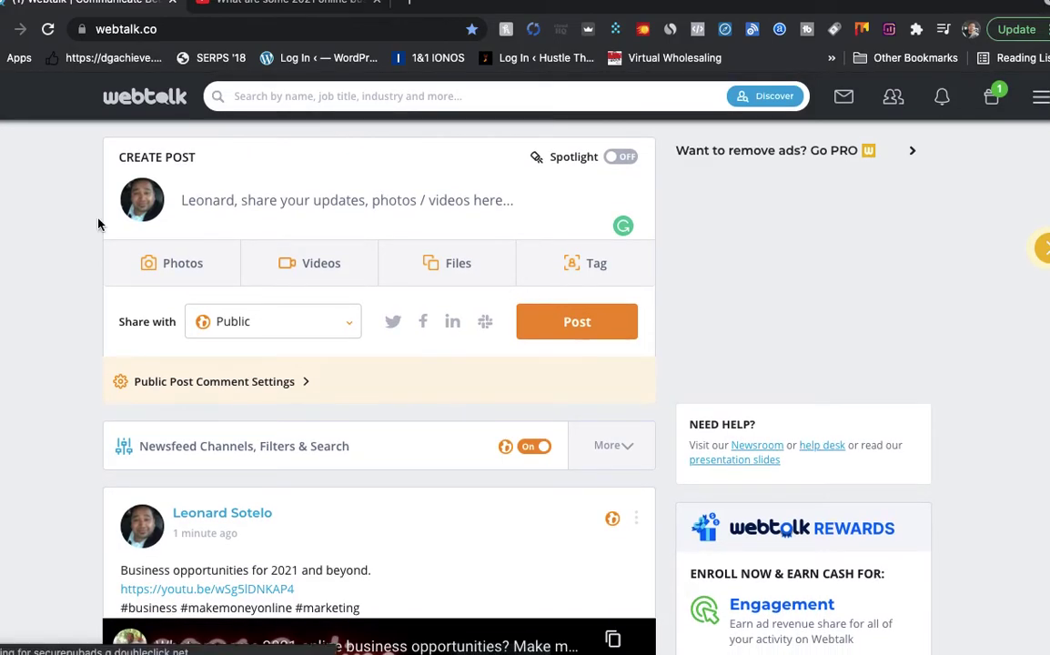
Check the connection requests and open the full People You May Know page to look over the suggested members
click(893, 102)
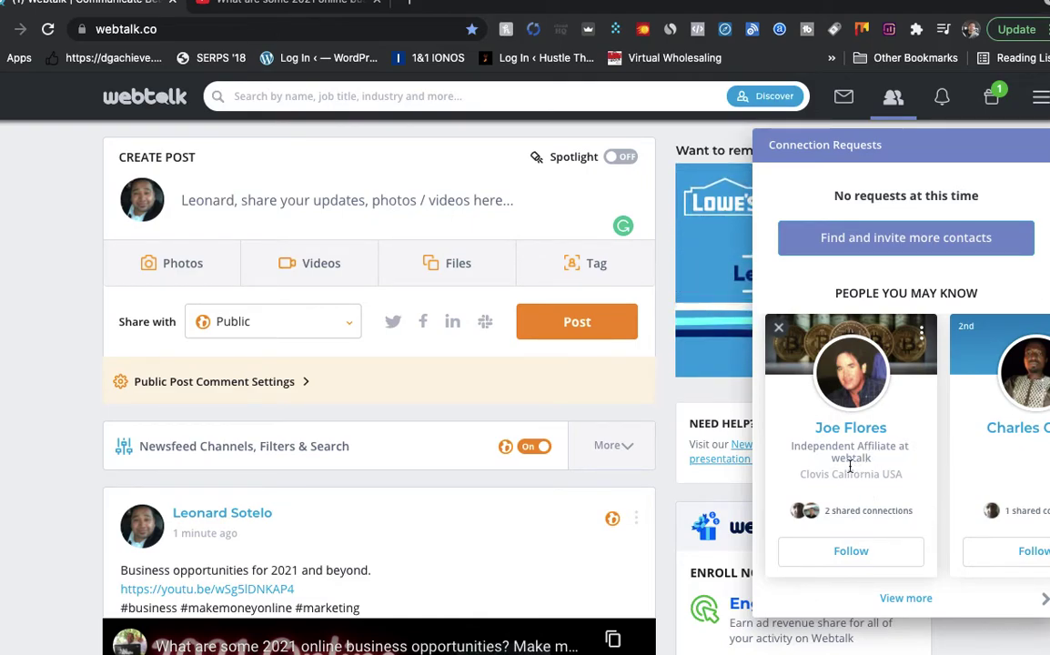
click(1045, 600)
click(913, 603)
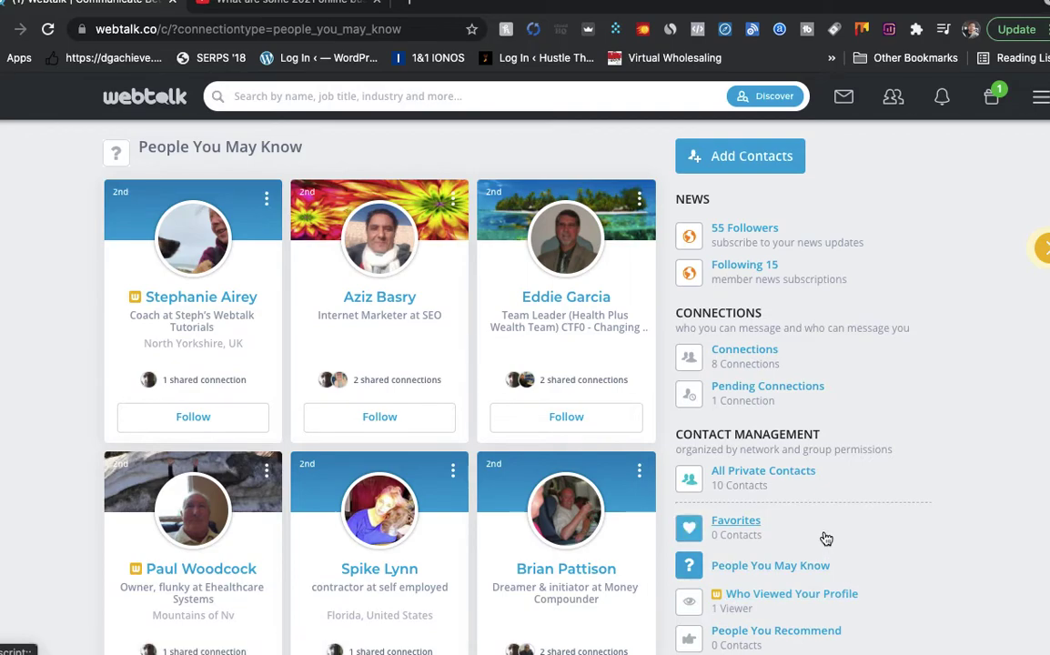
scroll(827, 539, down, 1)
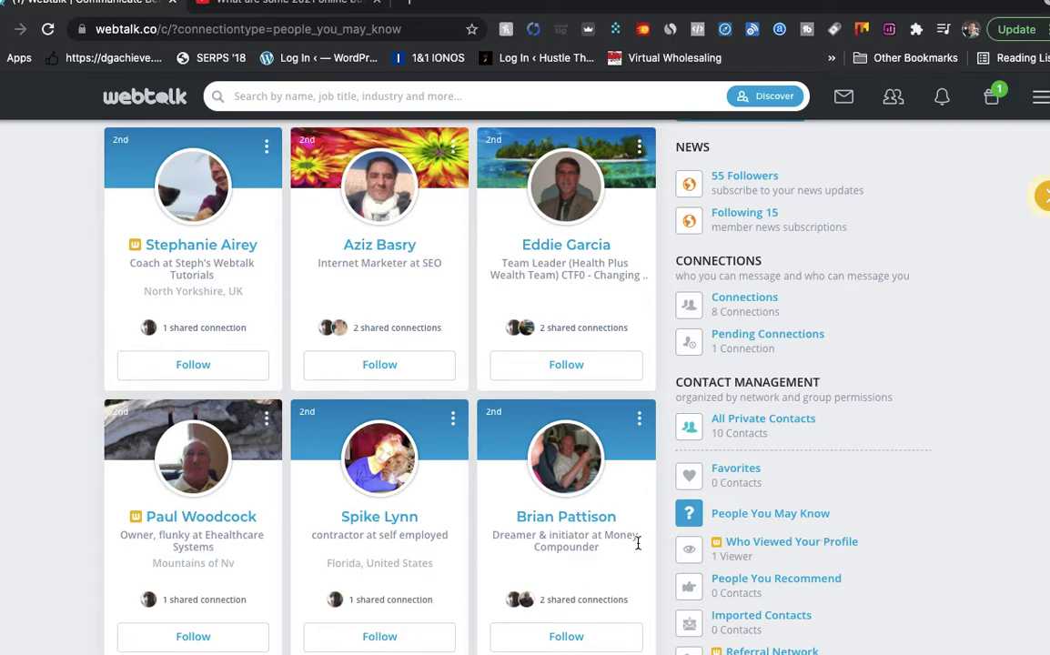
Follow the suggested member described as a marketer at MLM GATEWAY on the People You May Know page
scroll(635, 555, down, 5)
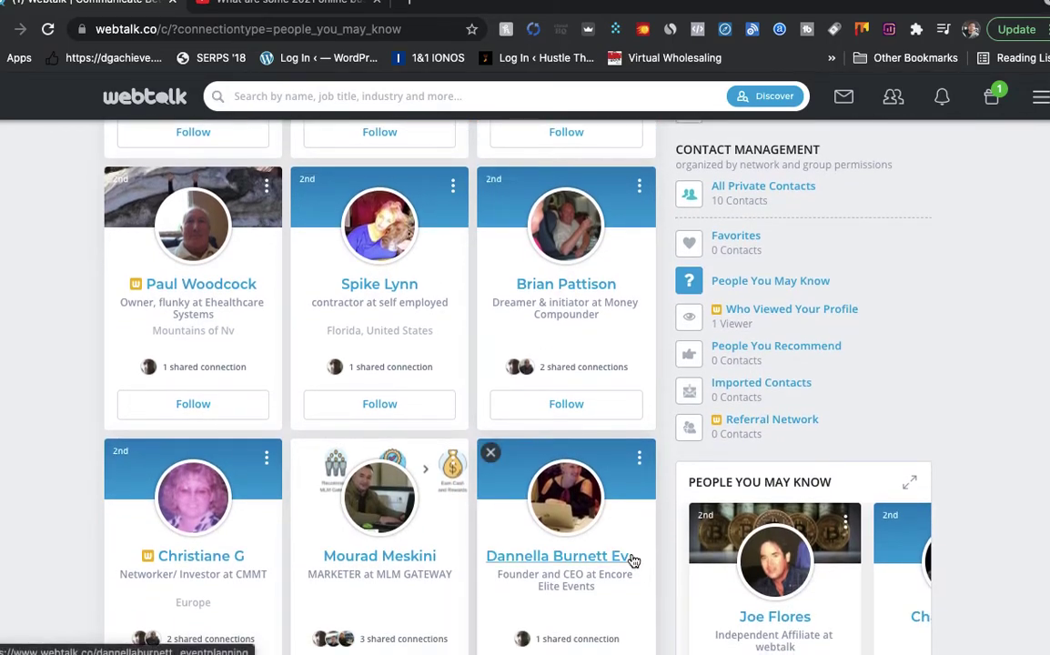
click(452, 458)
click(266, 458)
scroll(616, 608, down, 1)
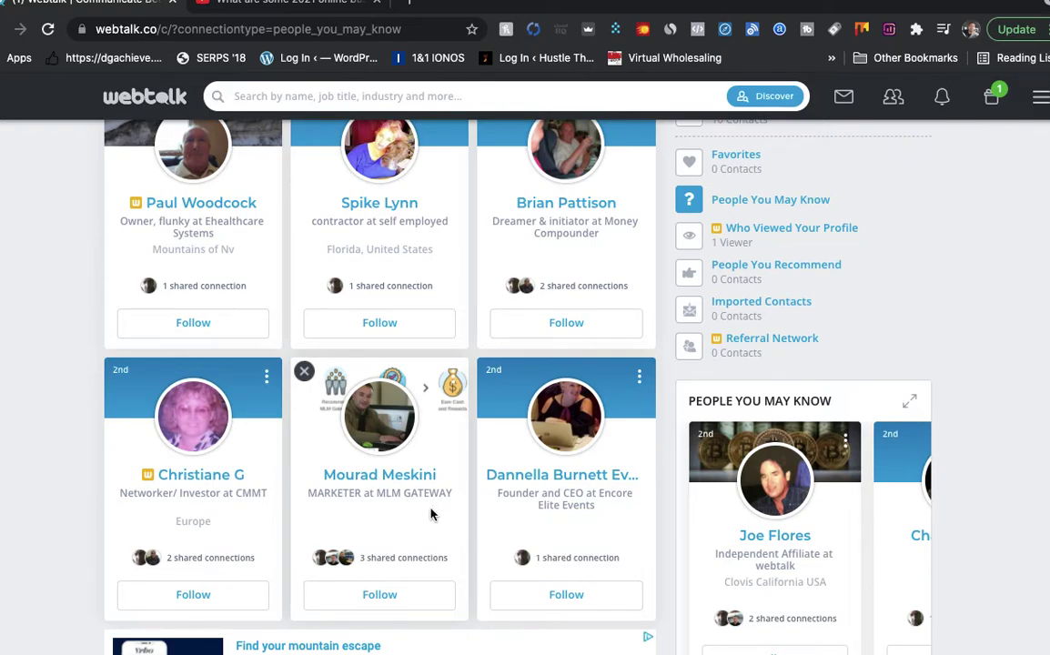
click(390, 603)
Follow the suggested member from Watertown, NY, described as an entrepreneur at Share The Revenue
scroll(391, 603, down, 5)
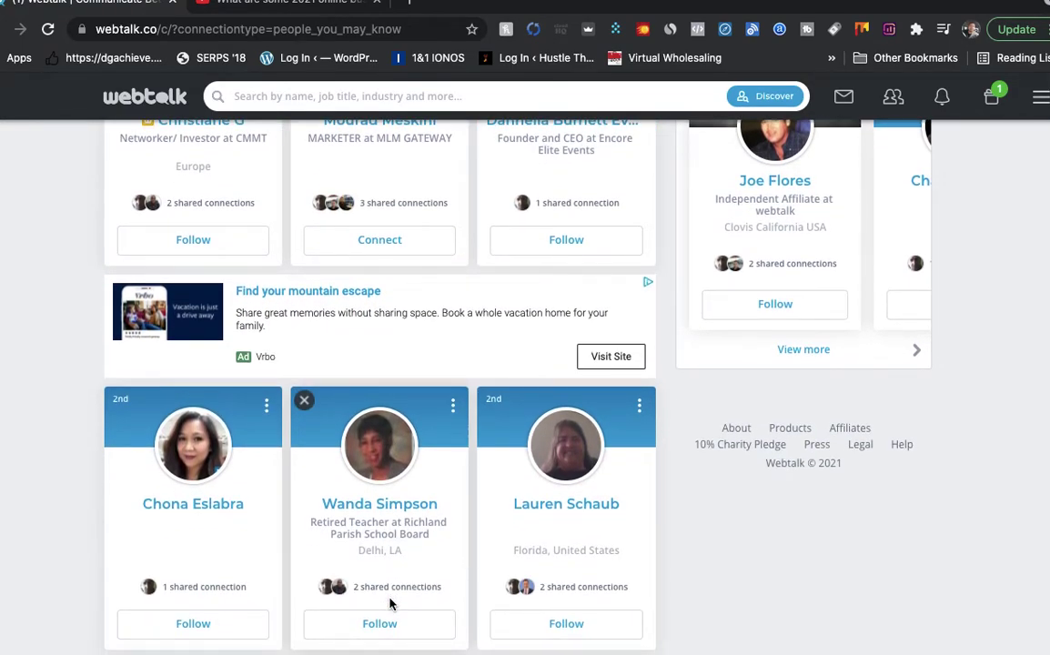
scroll(391, 603, down, 3)
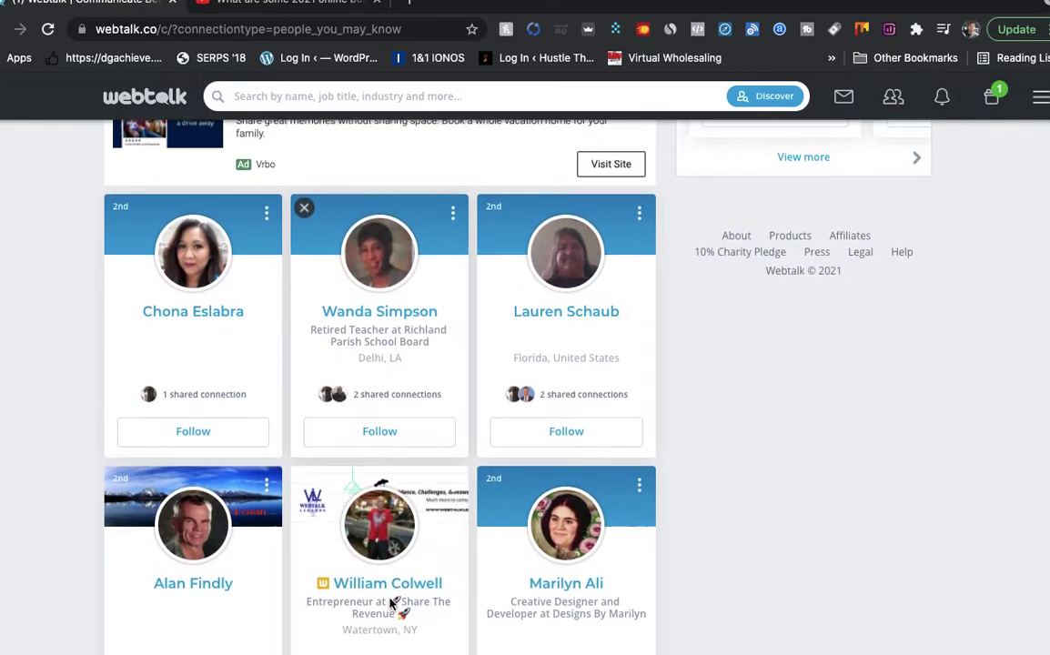
scroll(391, 599, down, 1)
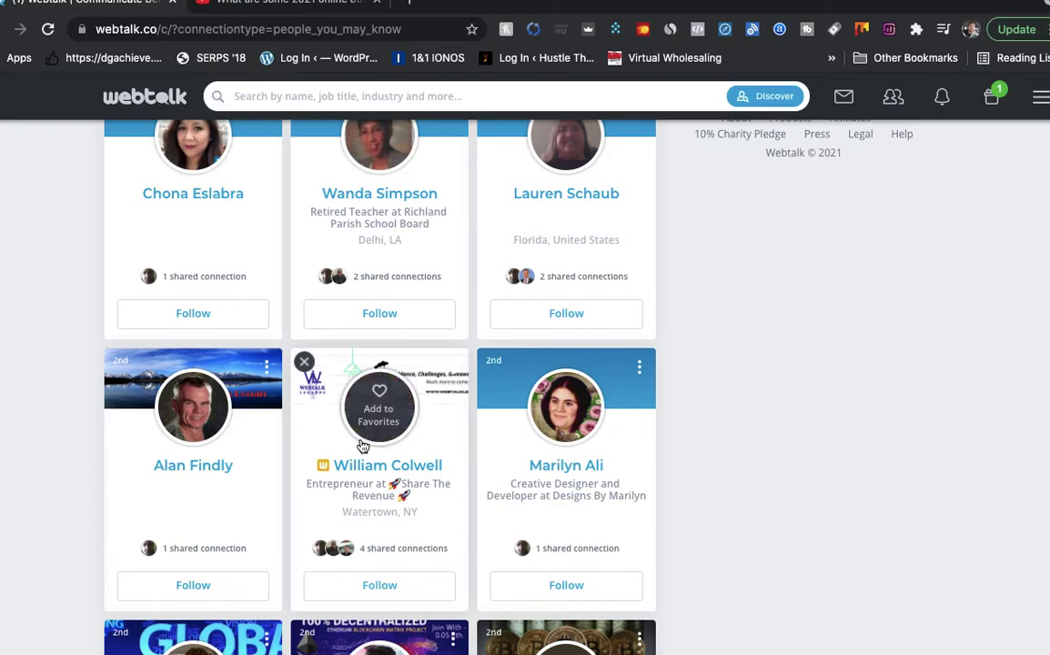
click(387, 587)
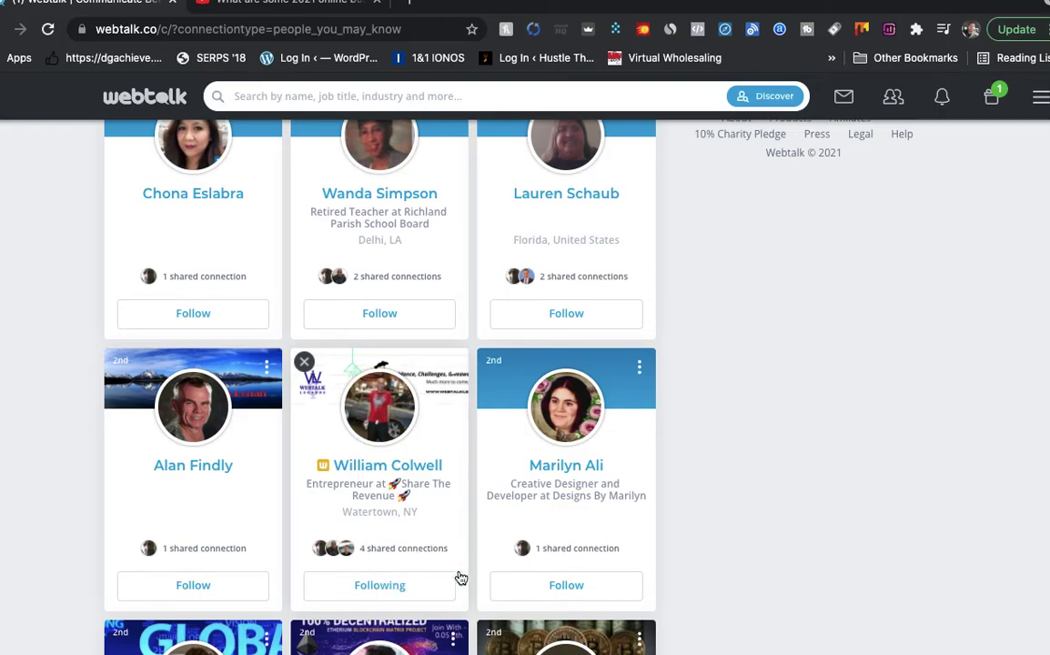
Look through the remaining People You May Know suggestions, examining members' job descriptions, locations and shared connections
scroll(465, 578, down, 2)
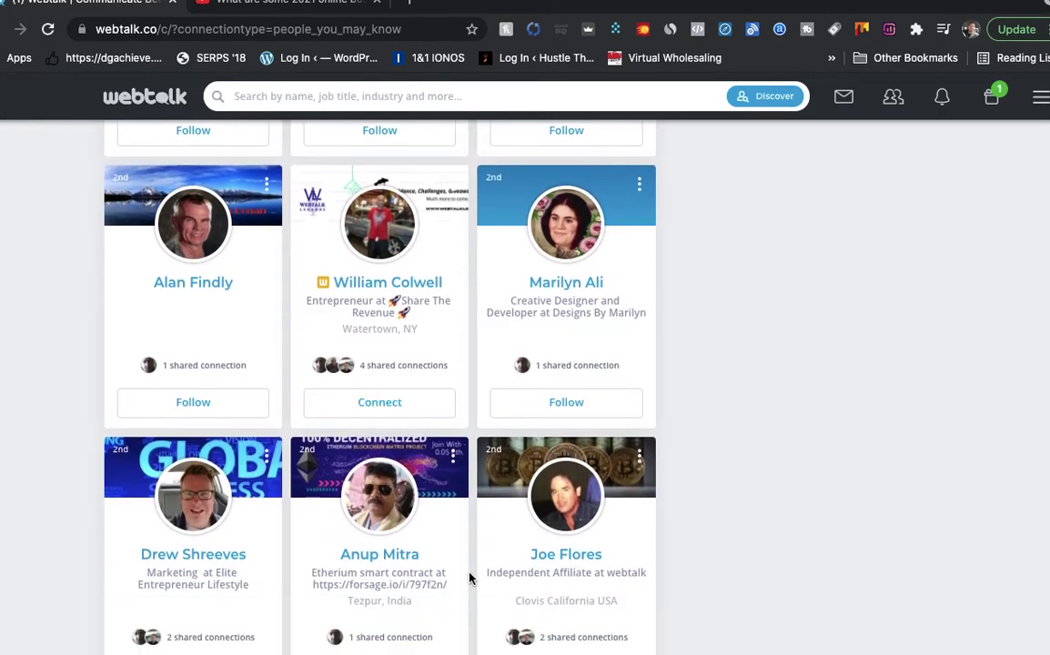
scroll(470, 579, down, 4)
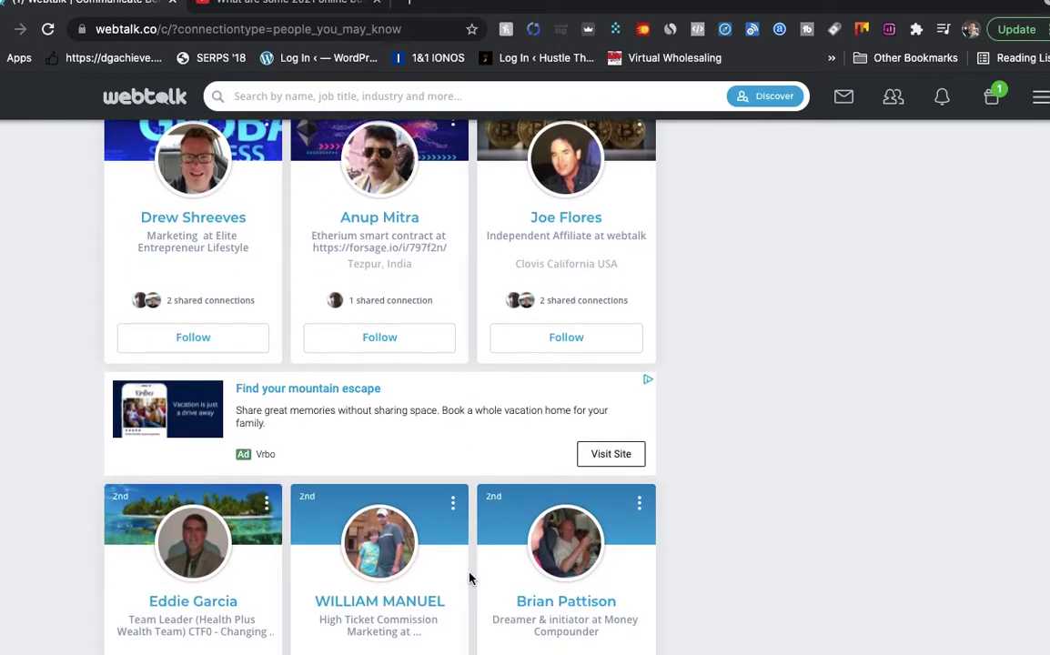
scroll(470, 579, down, 3)
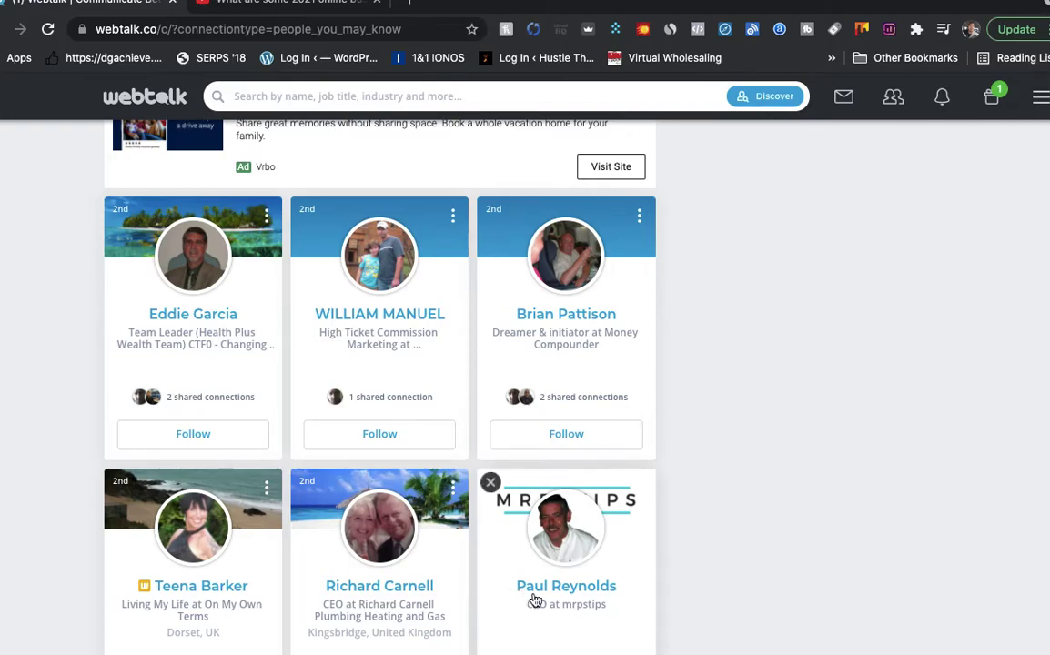
scroll(644, 579, down, 4)
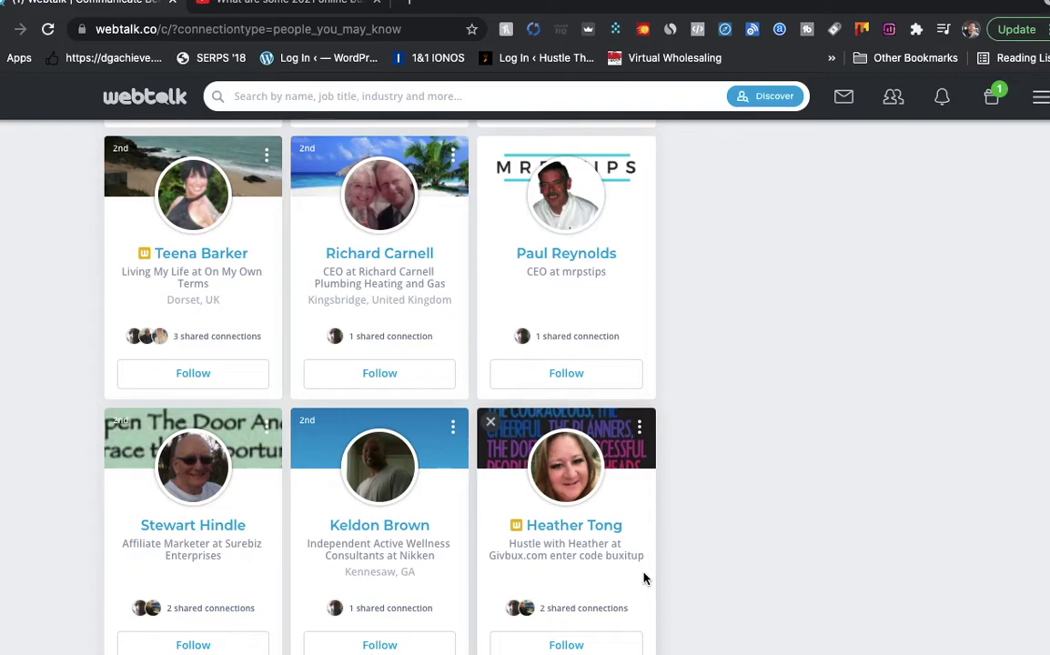
scroll(643, 578, down, 6)
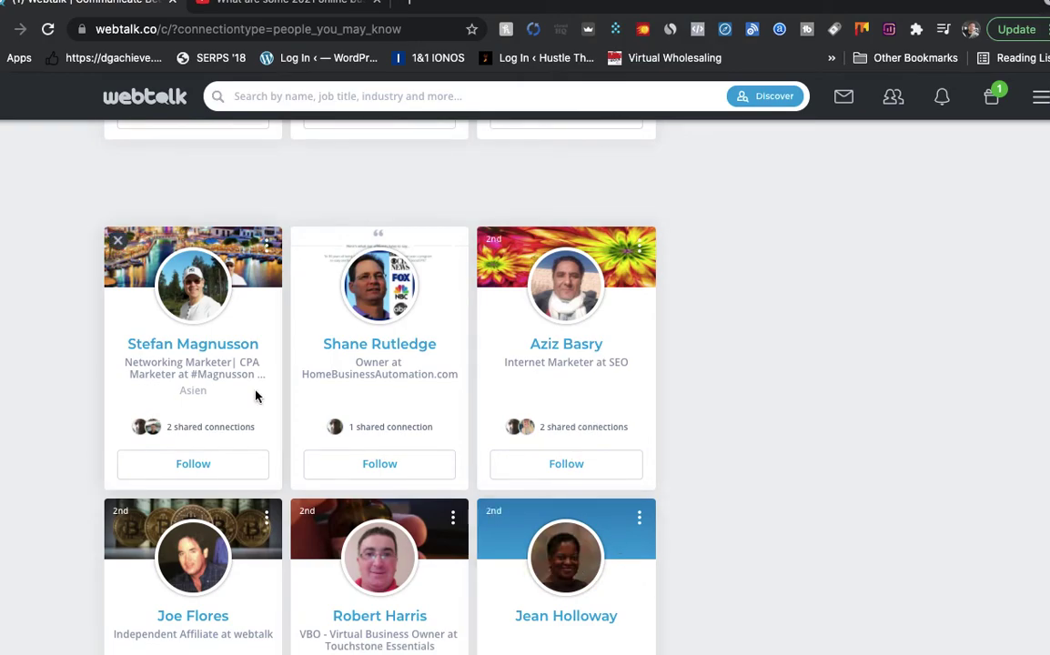
scroll(367, 464, down, 5)
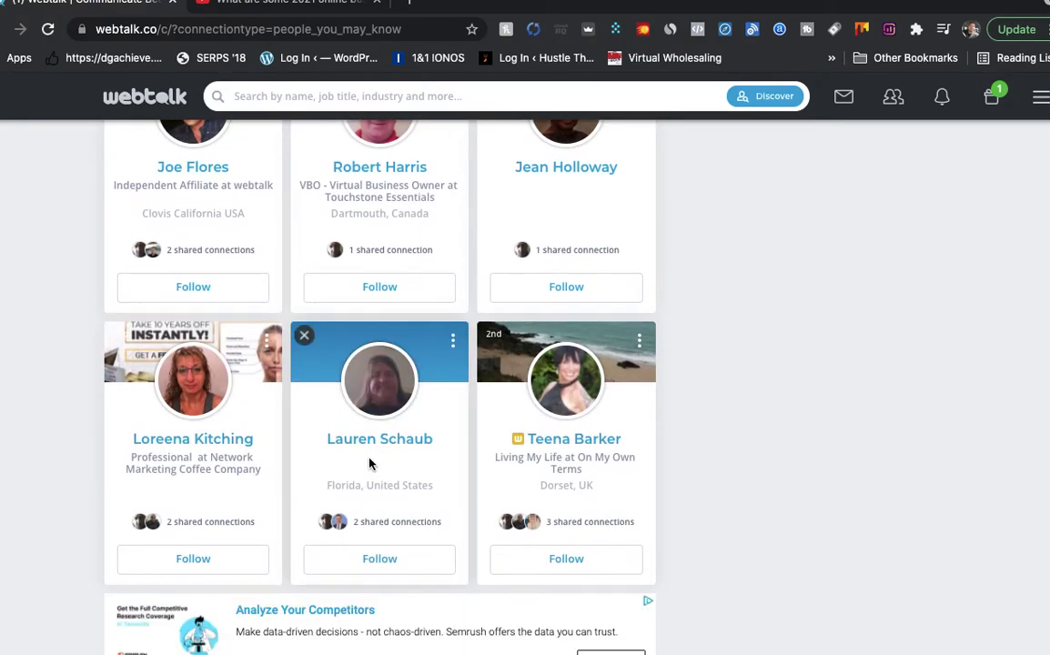
scroll(369, 464, down, 5)
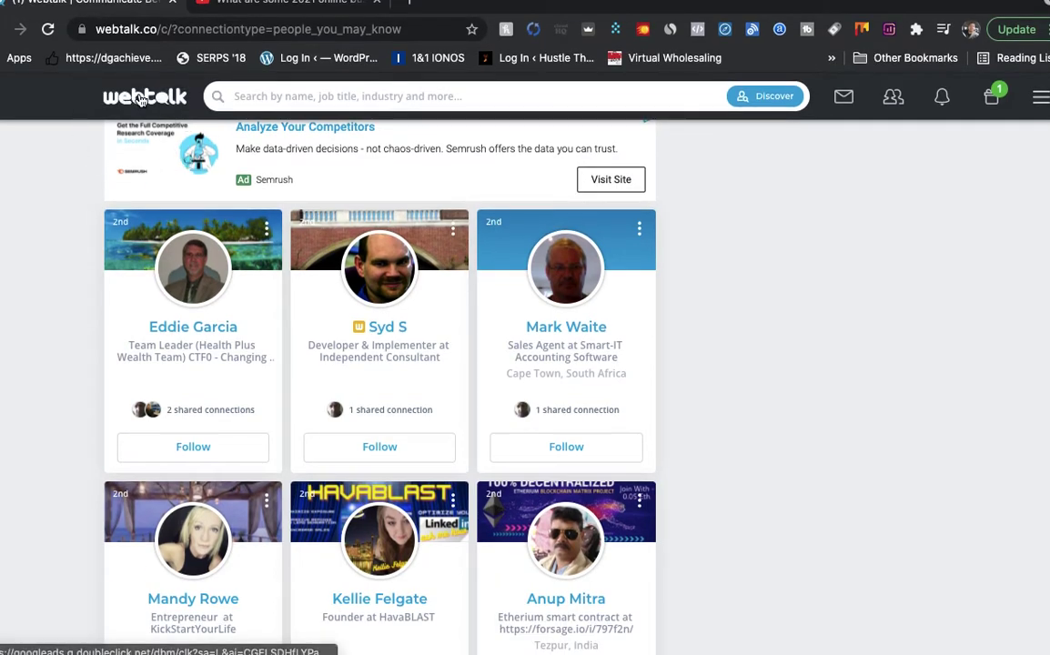
Return to the Webtalk home newsfeed and take the browser window out of full screen
click(144, 133)
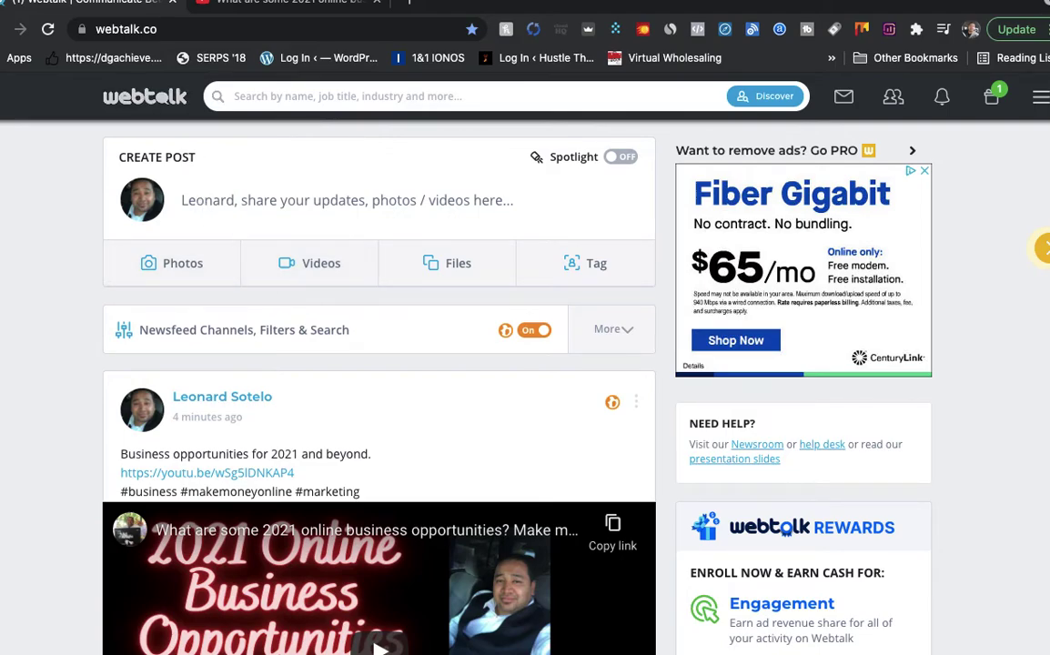
mouse_move(27, 5)
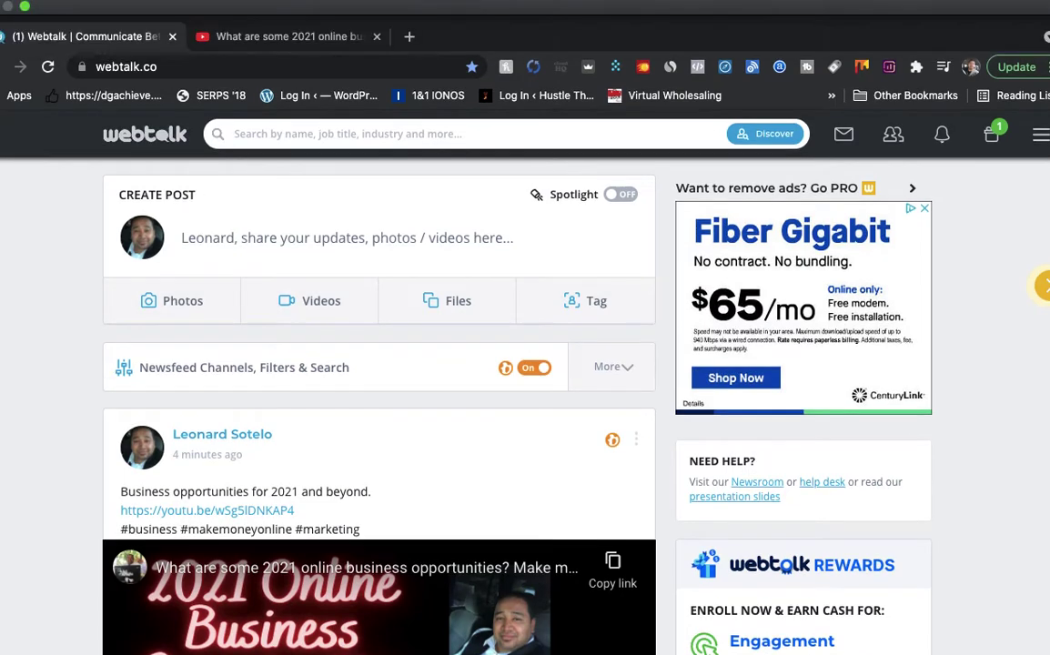
click(26, 7)
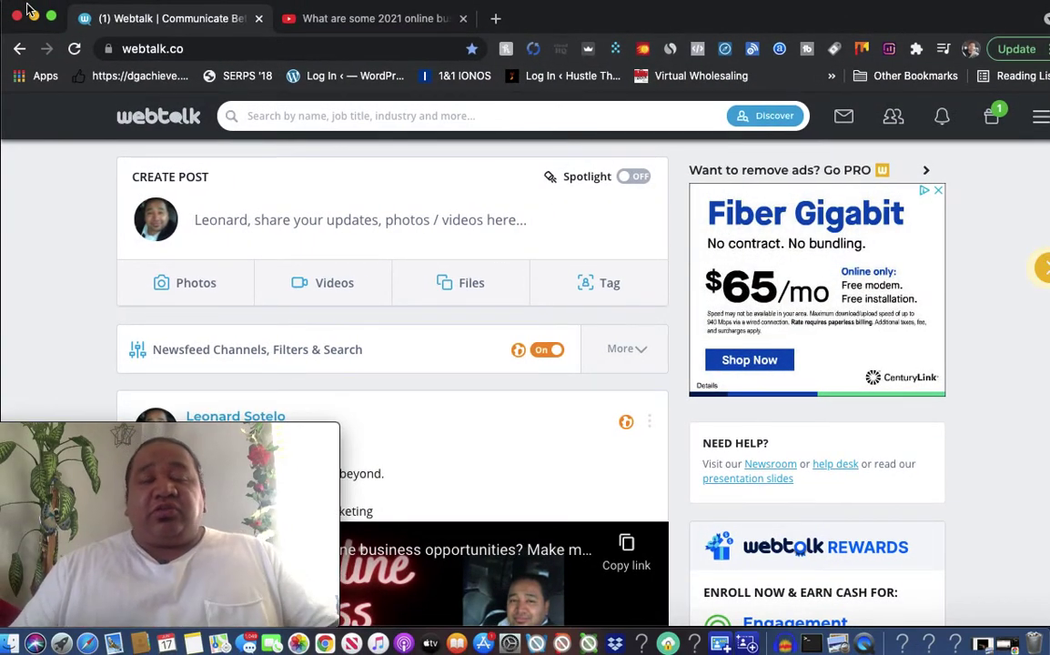